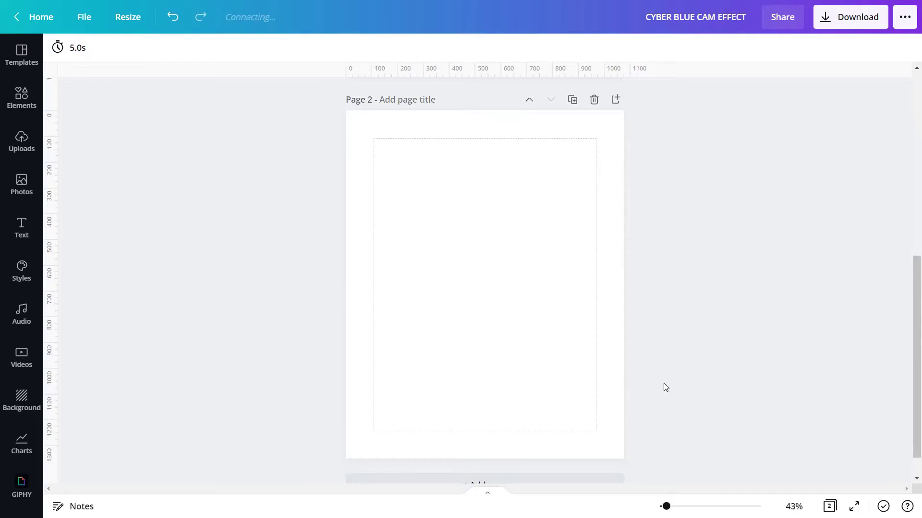
Step: Add the first uploaded portrait photo from Uploads to Page 2
left_click(33, 150)
left_click(81, 202)
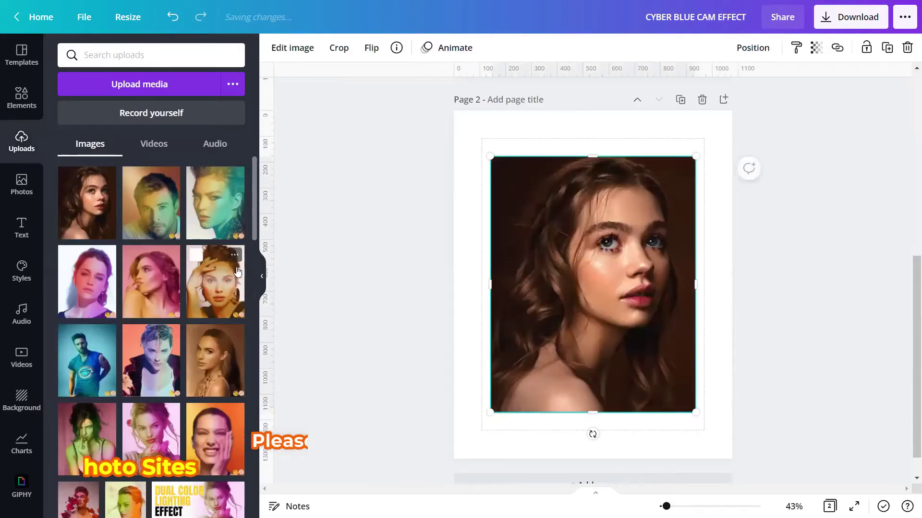
left_click(262, 277)
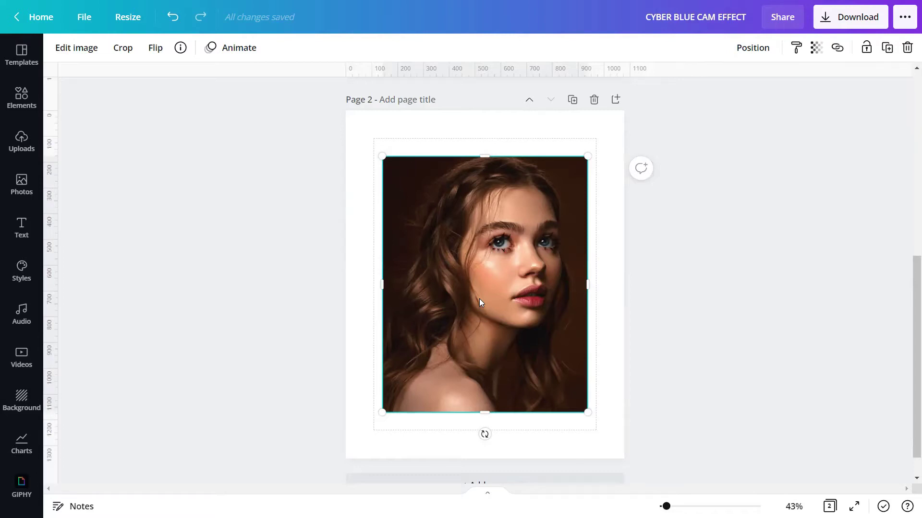
Step: Apply the Lavender duotone effect to the portrait for a blue monochrome tint
left_click(88, 59)
scroll(106, 130, "down", 6)
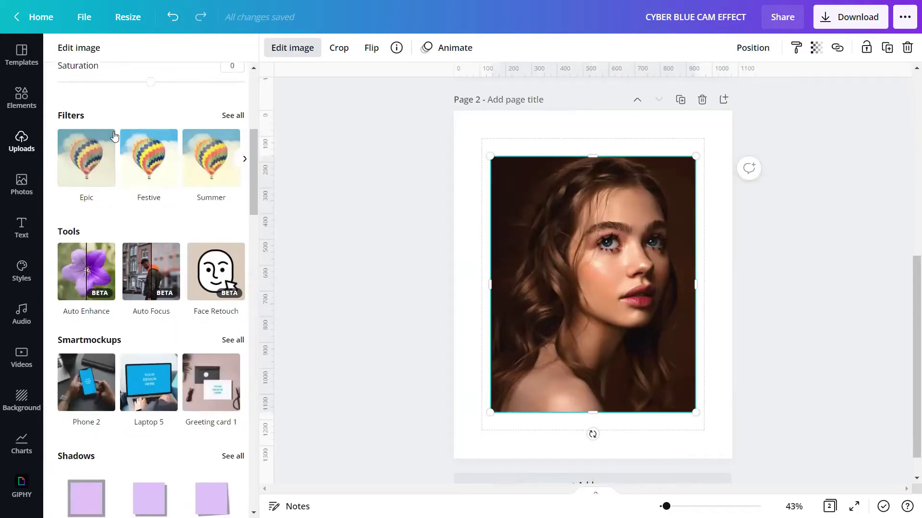
scroll(114, 136, "down", 8)
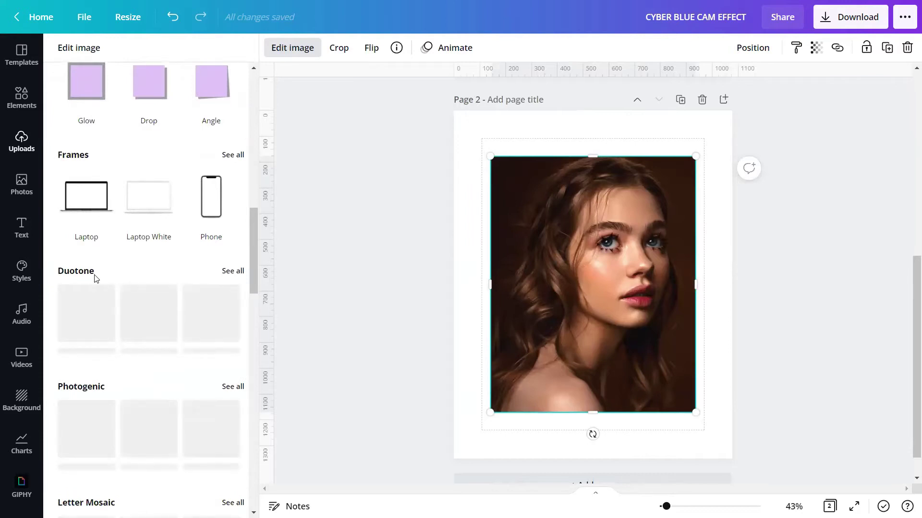
left_click(242, 272)
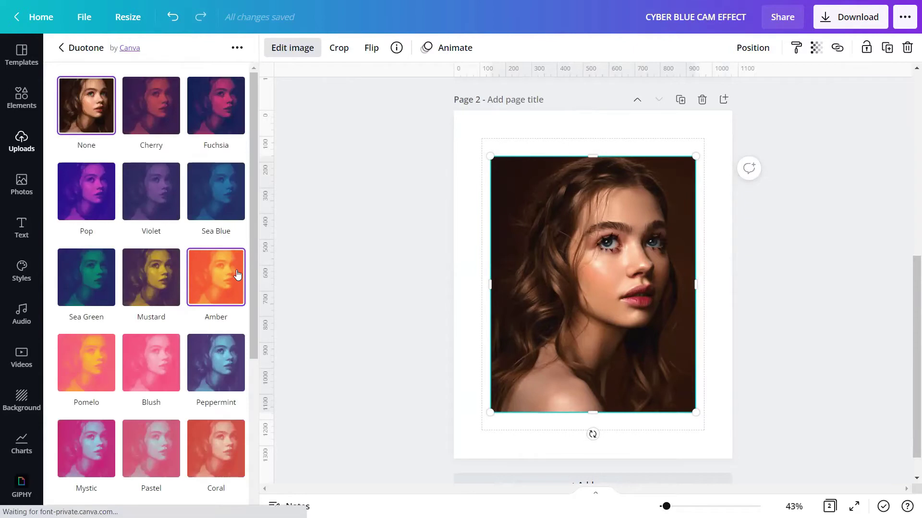
scroll(237, 274, "down", 5)
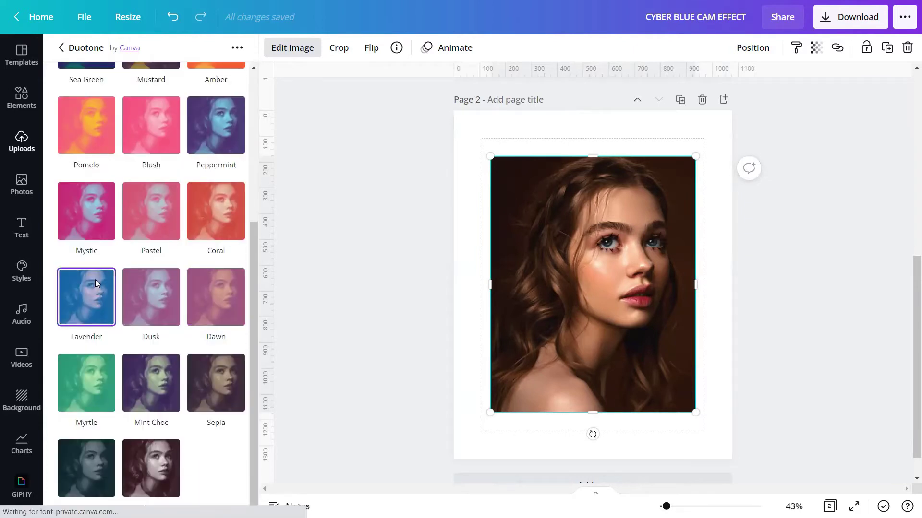
left_click(95, 302)
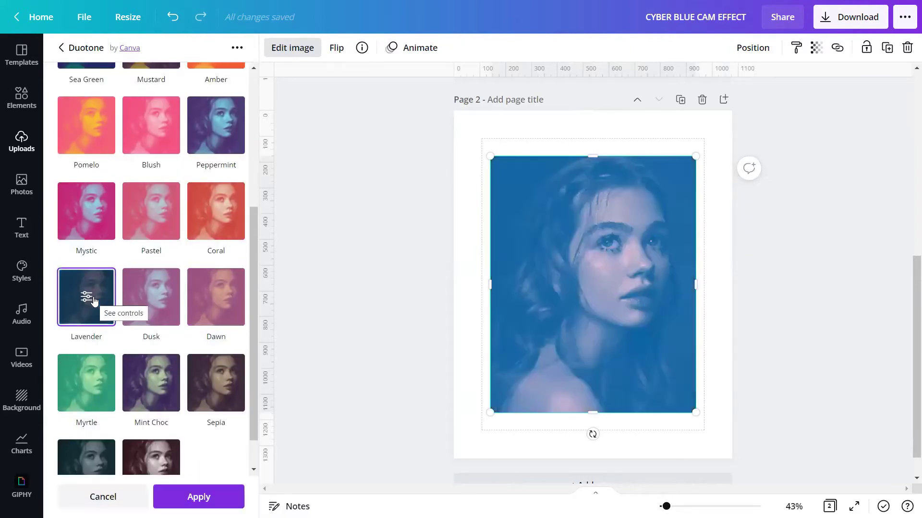
left_click(177, 495)
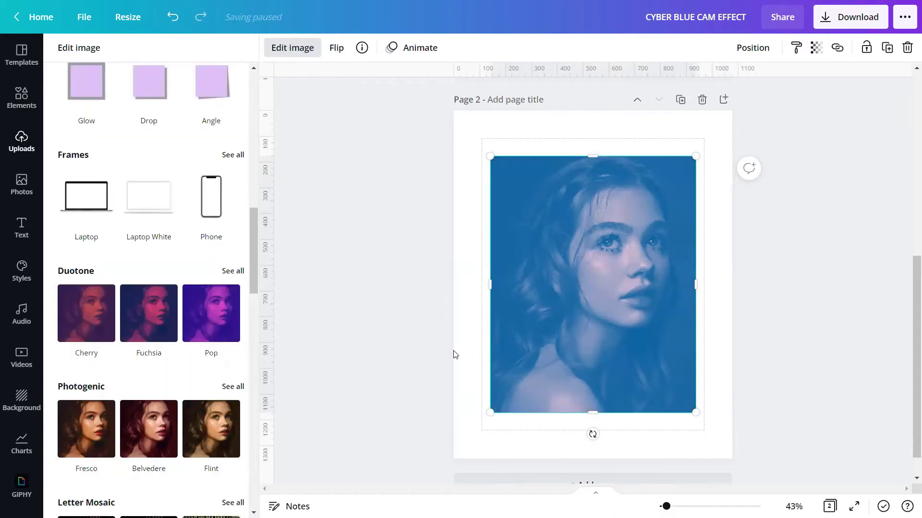
left_click(437, 349)
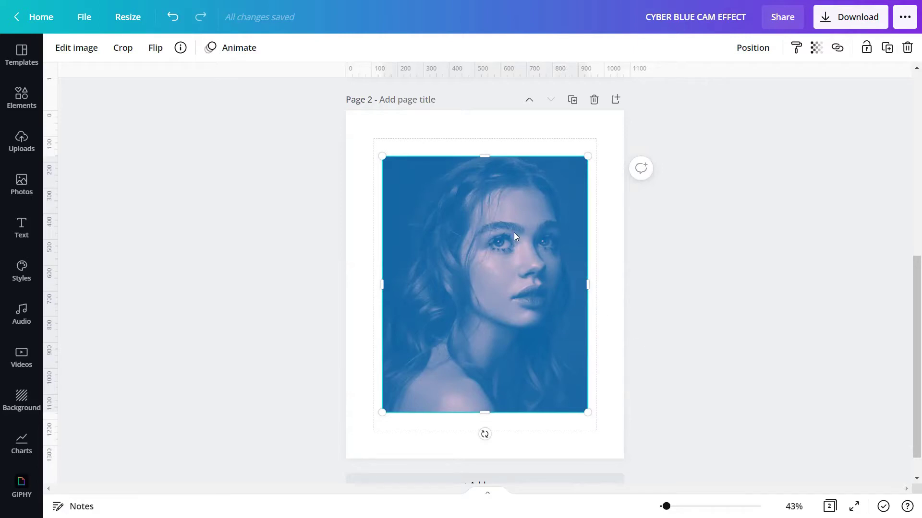
Step: Set the portrait's brightness to -15, contrast 10, saturation 20 and blur -5
left_click(79, 50)
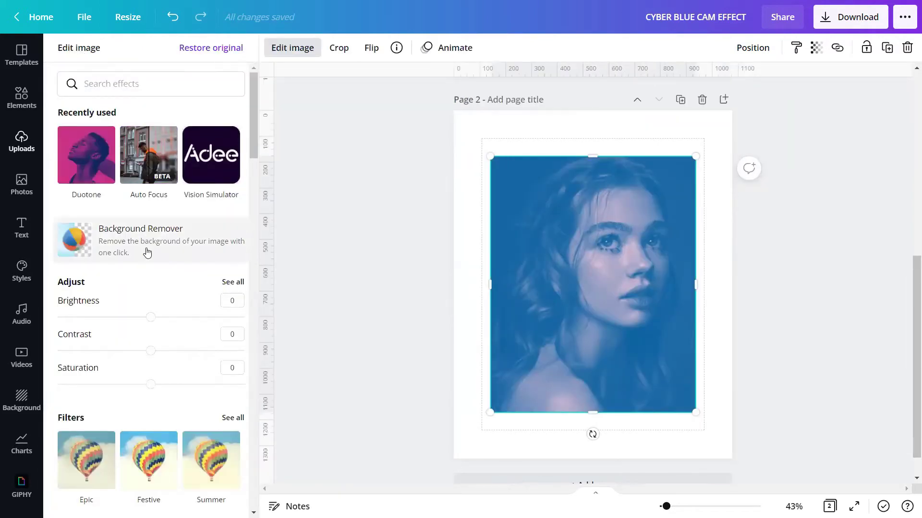
left_click(240, 282)
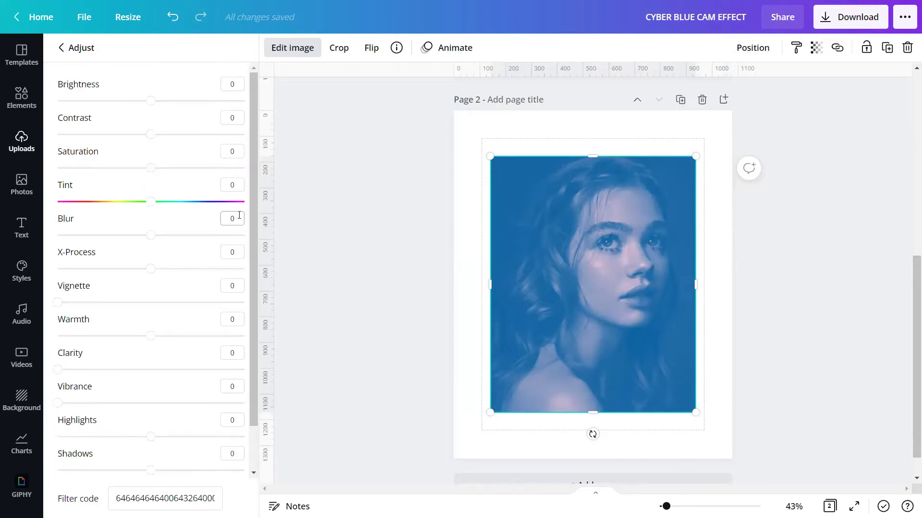
left_click(234, 85)
type("-15")
left_click(235, 117)
type("10")
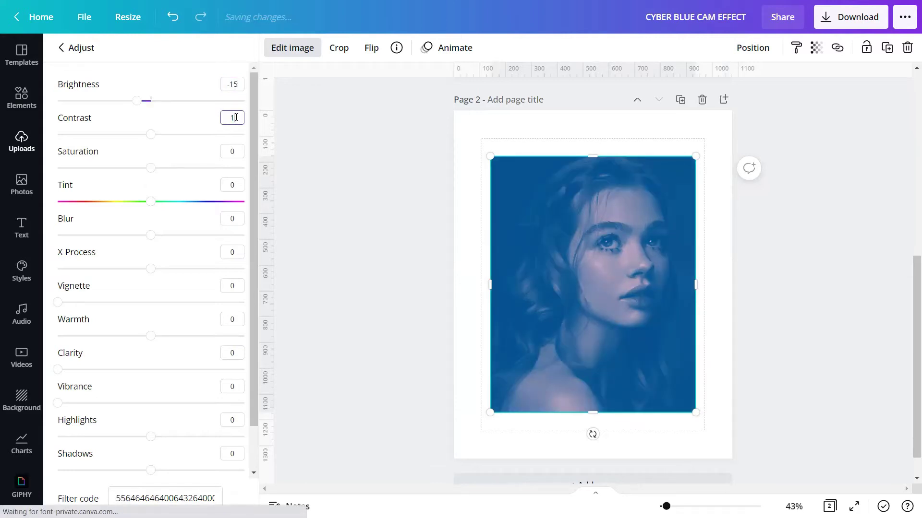
left_click(235, 154)
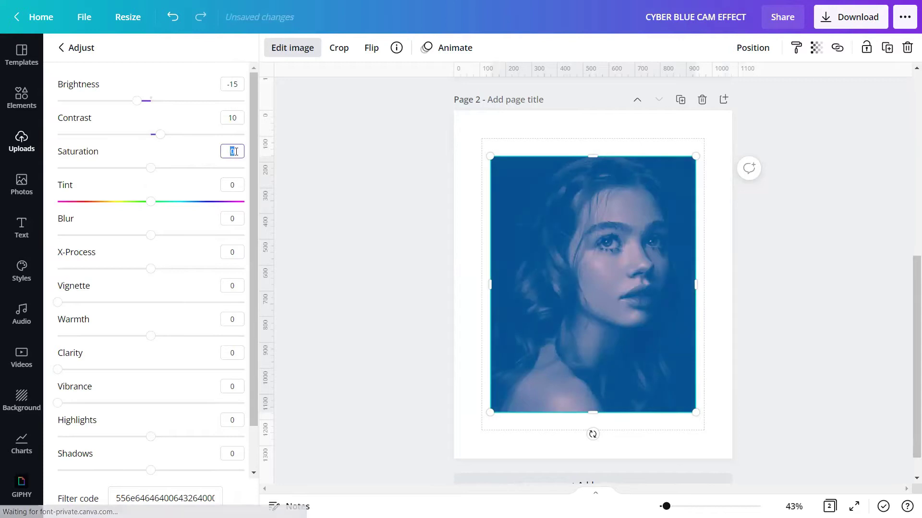
type("20")
key("Tab")
scroll(214, 185, "down", 1)
key("Tab")
type("-5")
key("Return")
Step: Set warmth to -100, clarity 3, highlights 10 and shadows -100
left_click(237, 269)
type("-100")
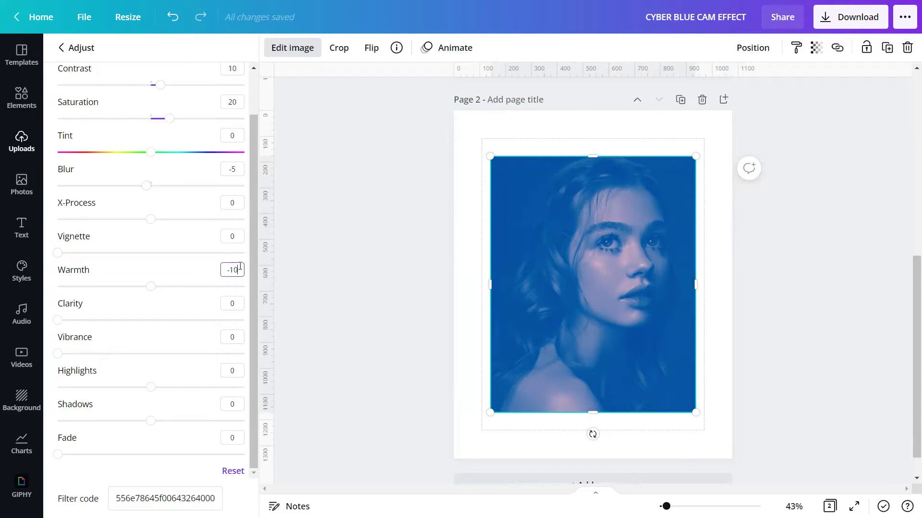
left_click(241, 305)
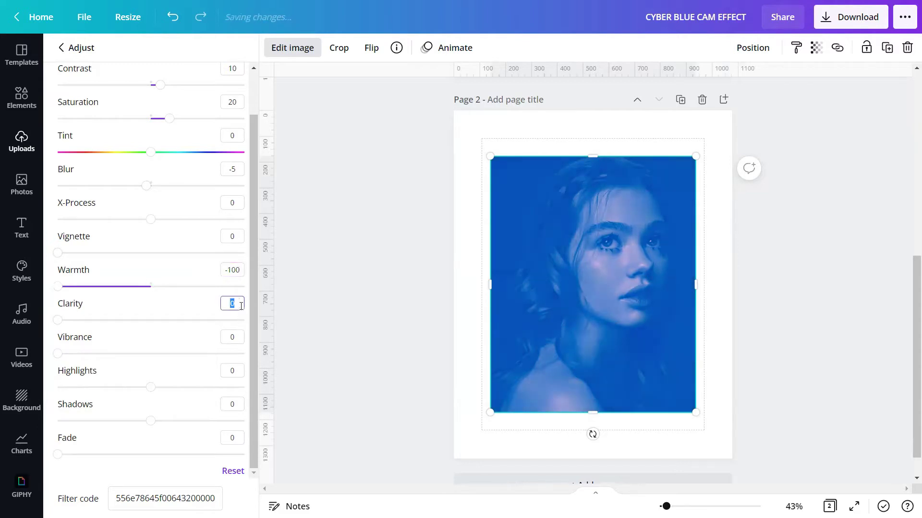
type("3")
left_click(231, 372)
type("10")
left_click(230, 403)
type("-100")
left_click(180, 471)
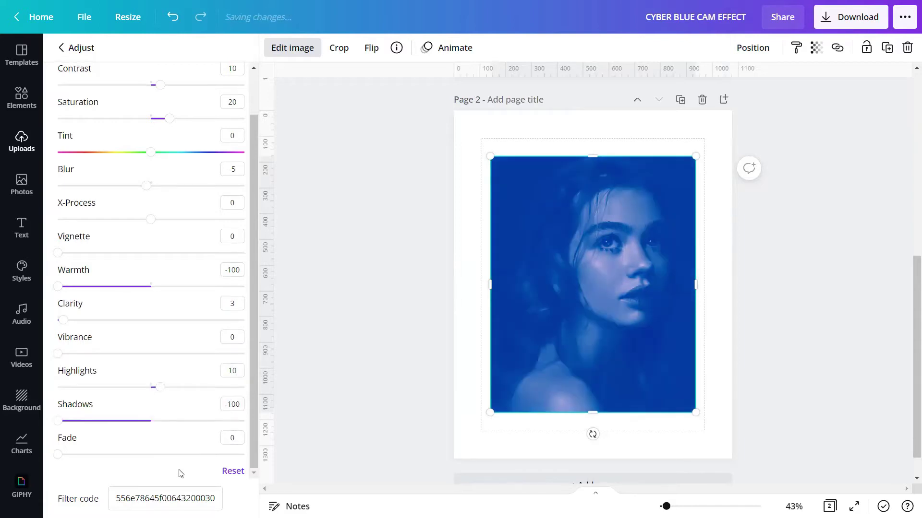
left_click(356, 382)
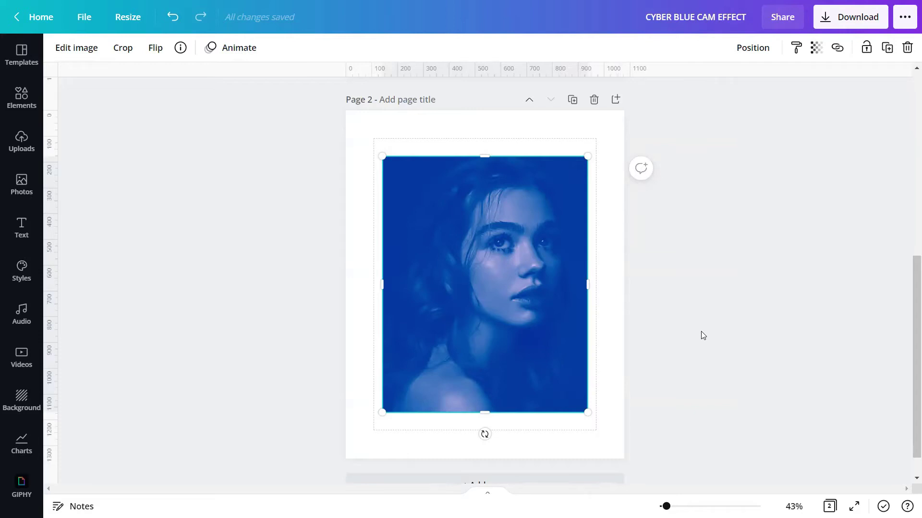
Step: Duplicate the blue portrait five times
left_click(883, 49)
left_click(883, 48)
left_click(882, 48)
left_click(882, 48)
left_click(882, 48)
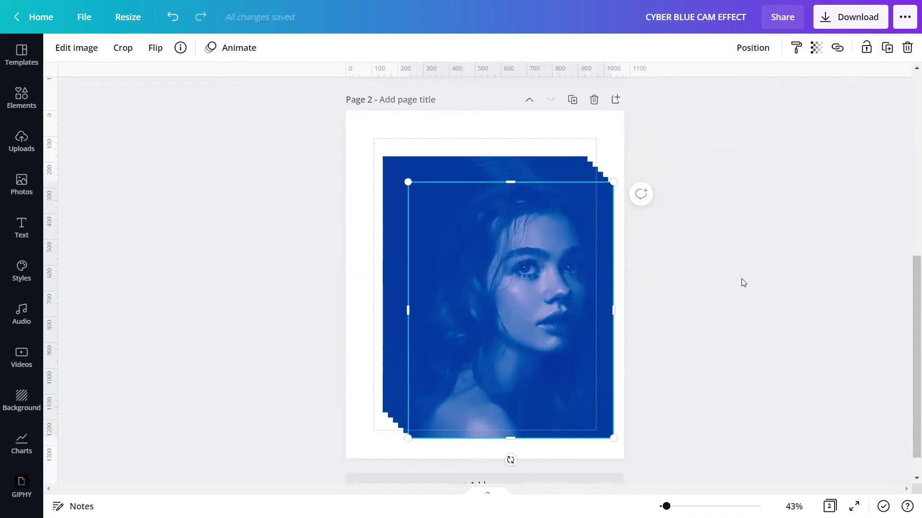
Step: Stack all portrait copies by aligning them to middle and center
left_click_drag(746, 164, 418, 232)
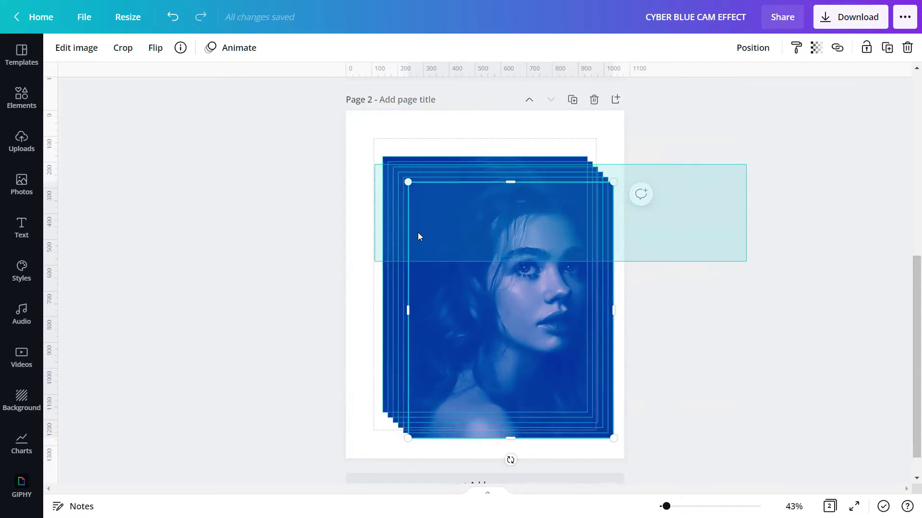
left_click(771, 50)
left_click(600, 182)
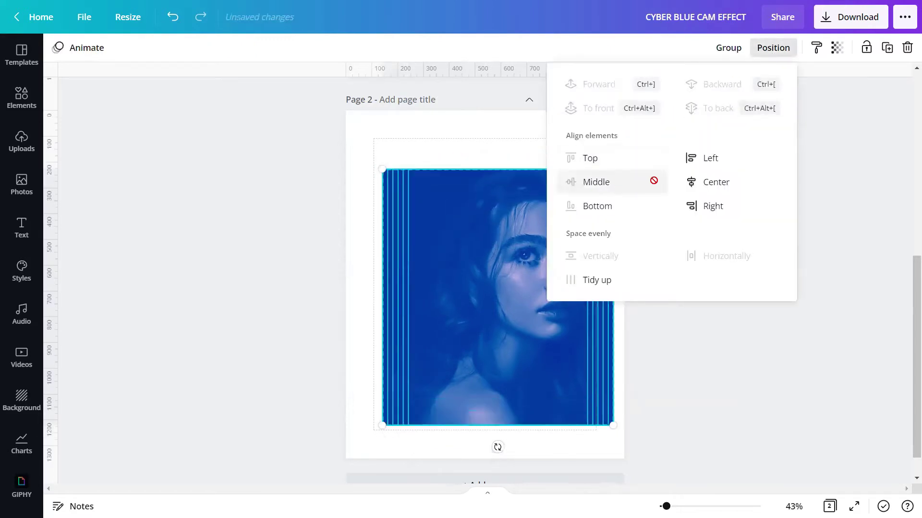
left_click(705, 182)
left_click(480, 283)
left_click_drag(472, 284, 454, 276)
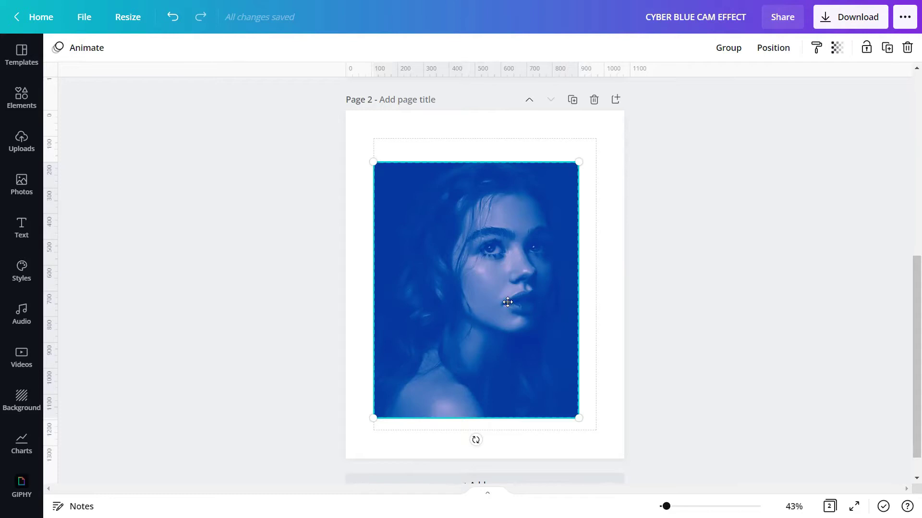
left_click_drag(510, 304, 513, 298)
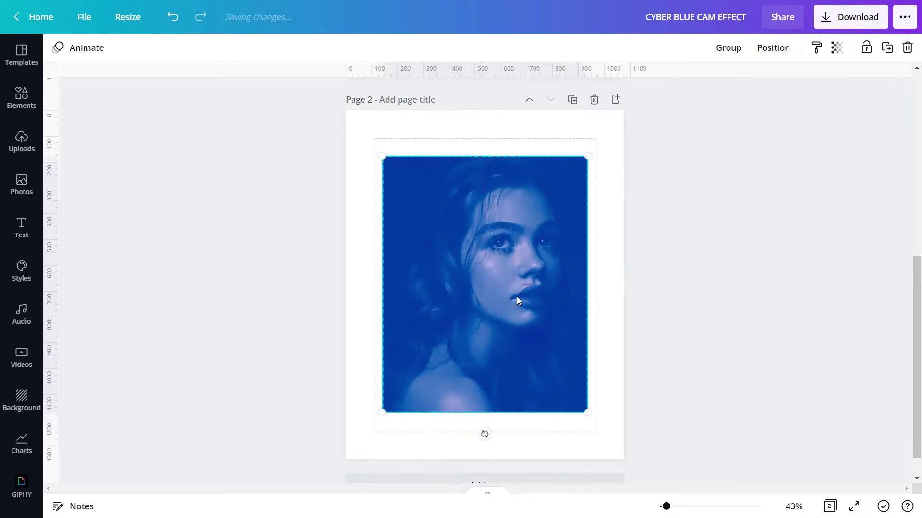
Step: Crop one portrait copy narrower from its left side and shorter from its bottom
left_click(605, 323)
left_click(458, 296)
left_click_drag(391, 285, 460, 288)
left_click_drag(524, 412, 531, 334)
Step: Snap another portrait copy to the page's top-left corner
left_click(440, 316)
left_click(752, 48)
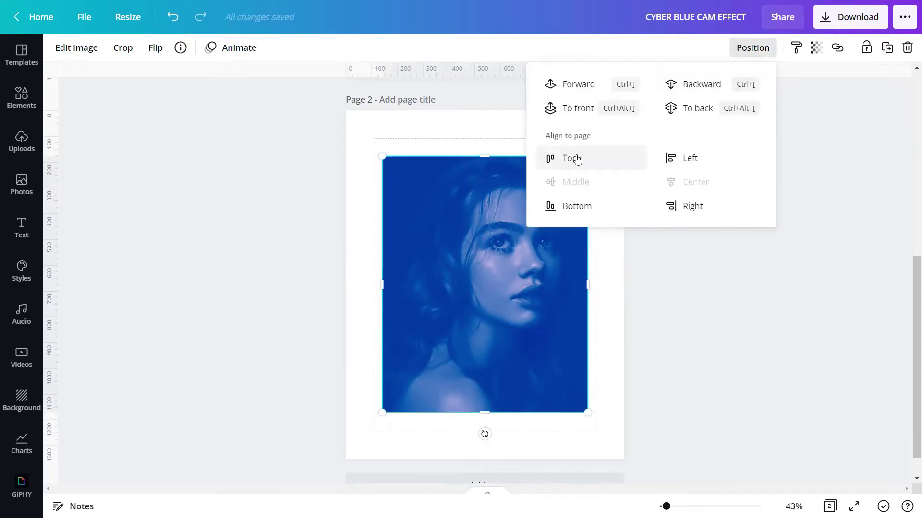
left_click(574, 156)
left_click(664, 157)
left_click(406, 241)
left_click_drag(380, 228, 386, 233)
Step: Shorten a copy, align it to the bottom-left, and narrow its right edge
left_click(428, 381)
left_click_drag(374, 362, 379, 335)
left_click(753, 48)
left_click(576, 206)
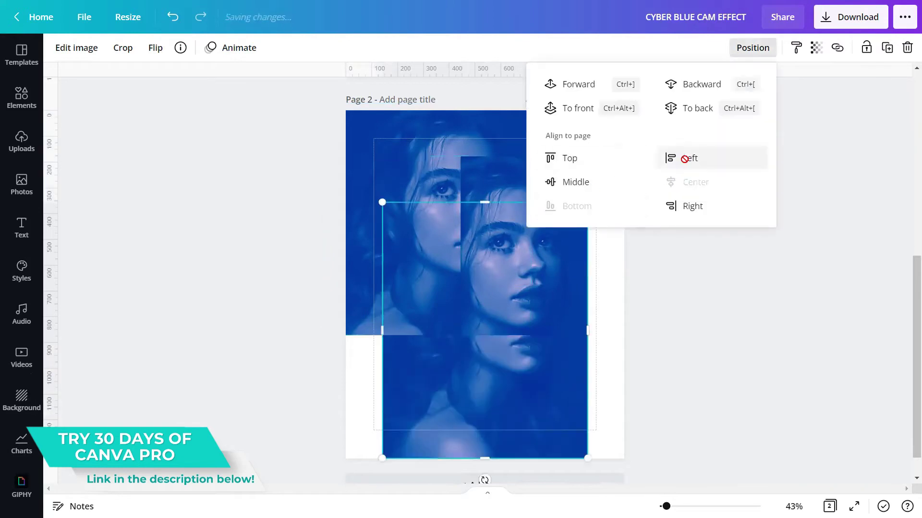
left_click(690, 158)
left_click_drag(551, 330, 495, 338)
Step: Place a copy in the top-right corner and shrink it slightly
left_click(549, 378)
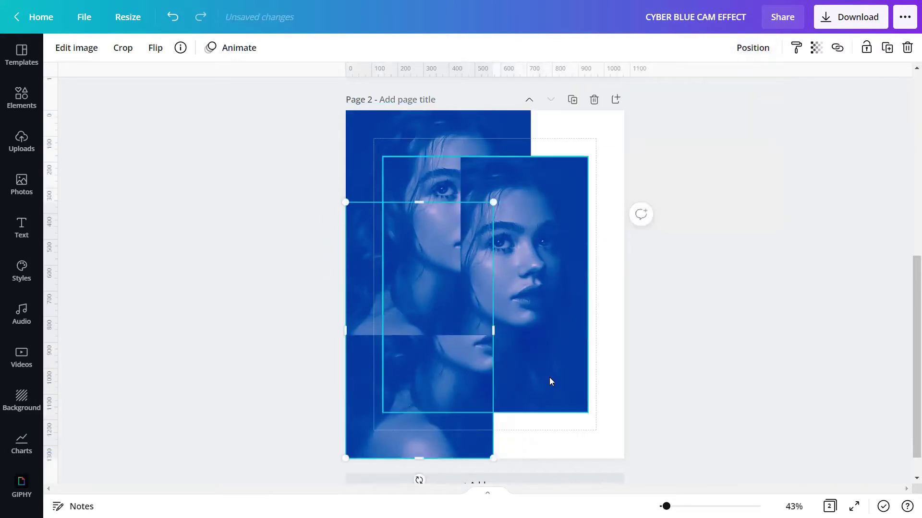
left_click(753, 48)
left_click(570, 157)
left_click(693, 206)
left_click(712, 329)
left_click_drag(610, 147, 631, 127)
left_click_drag(646, 347, 643, 336)
Step: Align the inner copy to the bottom-right and shorten it from the top
left_click(543, 379)
left_click(752, 48)
left_click(558, 216)
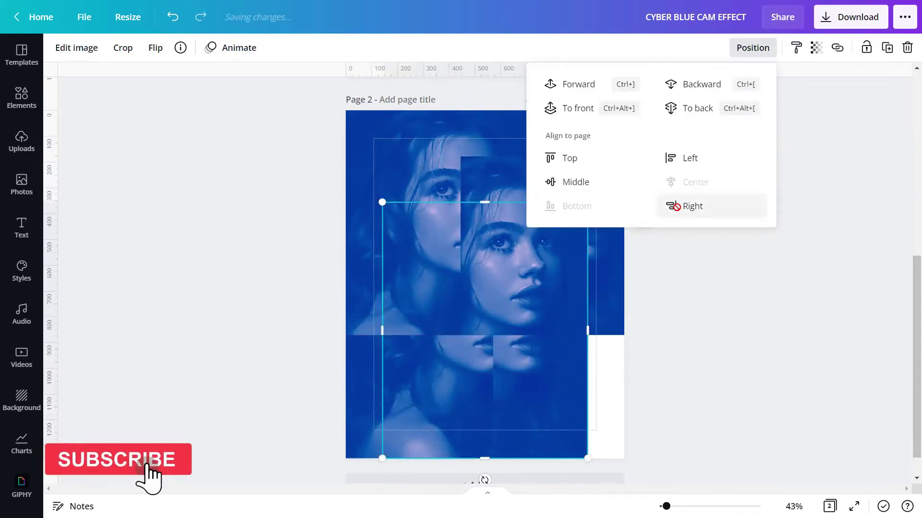
left_click(692, 206)
left_click(672, 385)
left_click_drag(521, 202, 528, 335)
left_click(629, 338)
left_click(584, 331)
left_click_drag(584, 331, 584, 333)
left_click(675, 308)
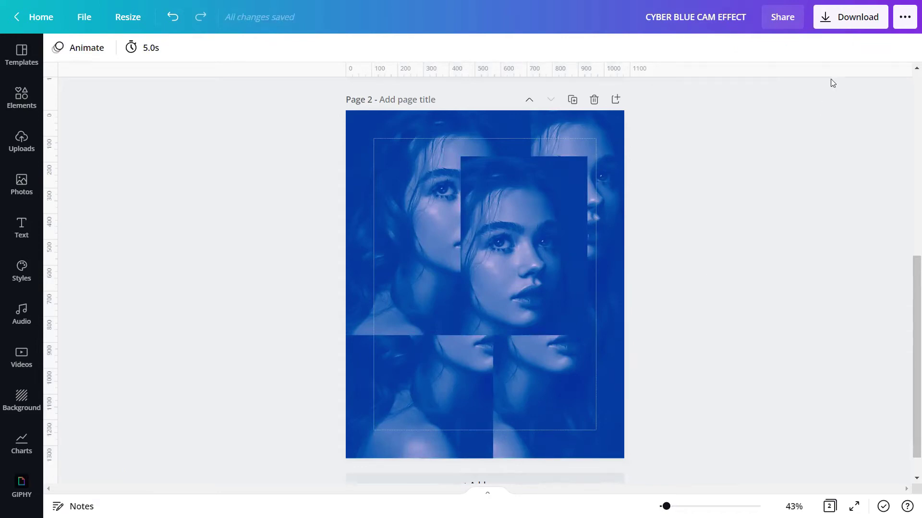
Step: Download only Page 2 as a PNG at size 3 (3240 × 4050 px)
left_click(860, 21)
left_click(895, 126)
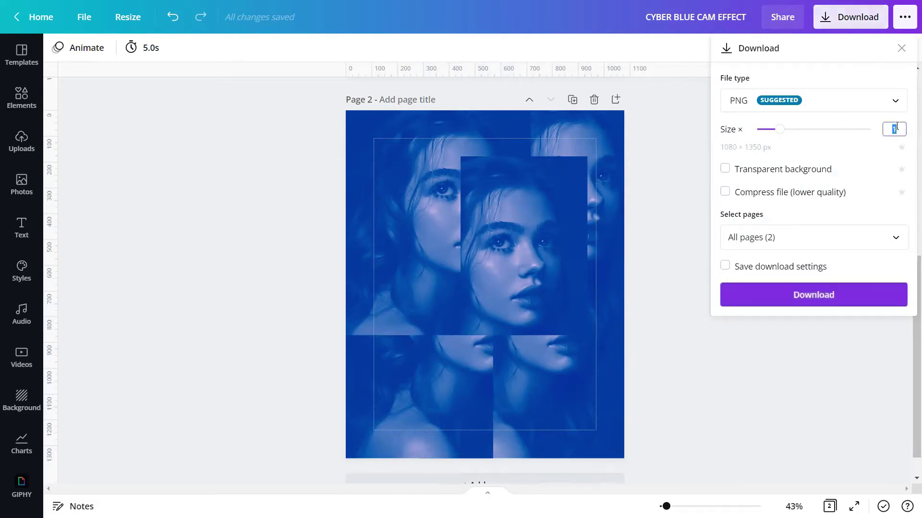
type("3")
left_click(895, 237)
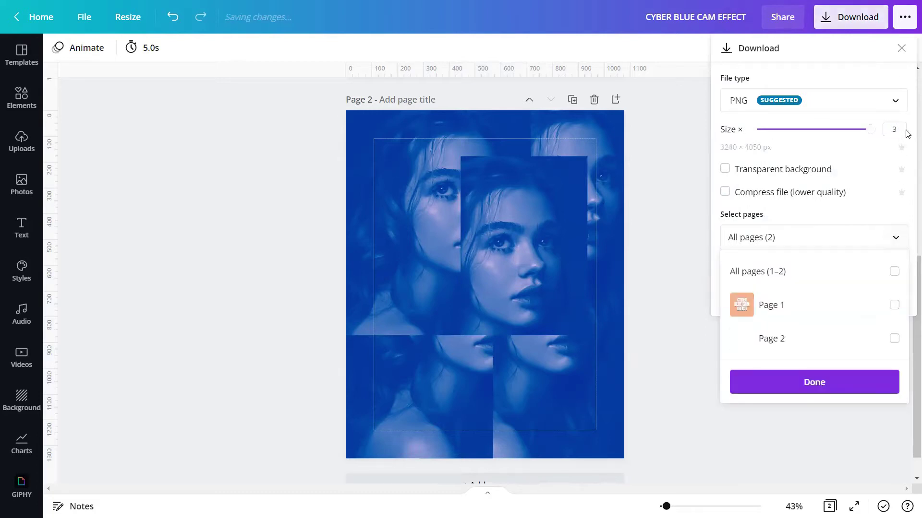
left_click(894, 338)
left_click(888, 382)
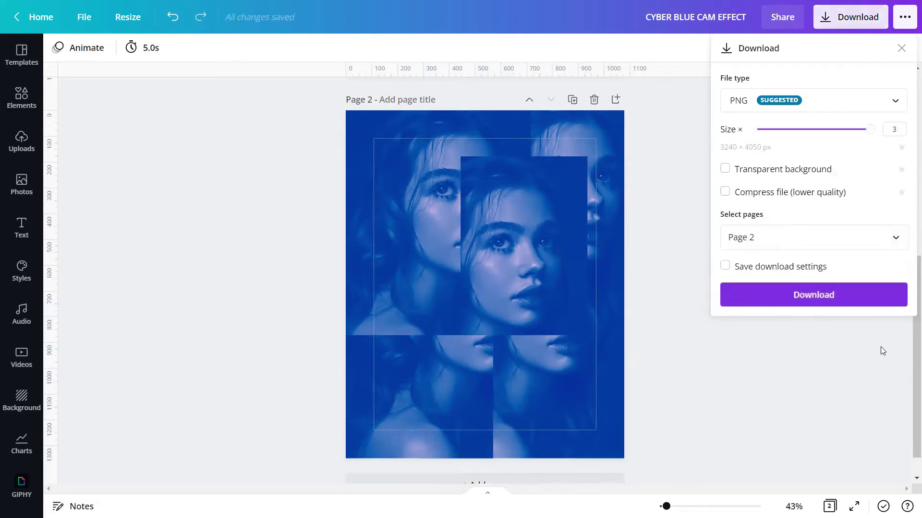
left_click(880, 303)
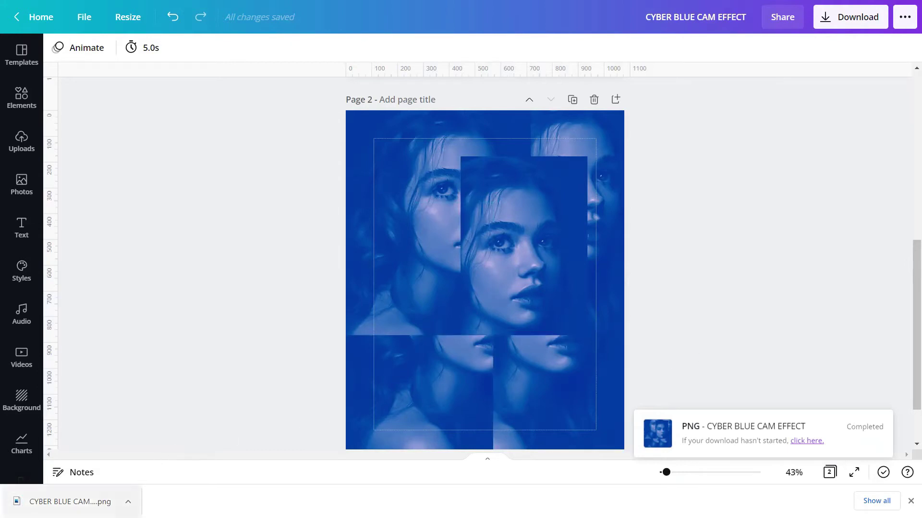
Step: Replace the layered collage page with a new page holding the exported collage PNG
left_click(80, 508)
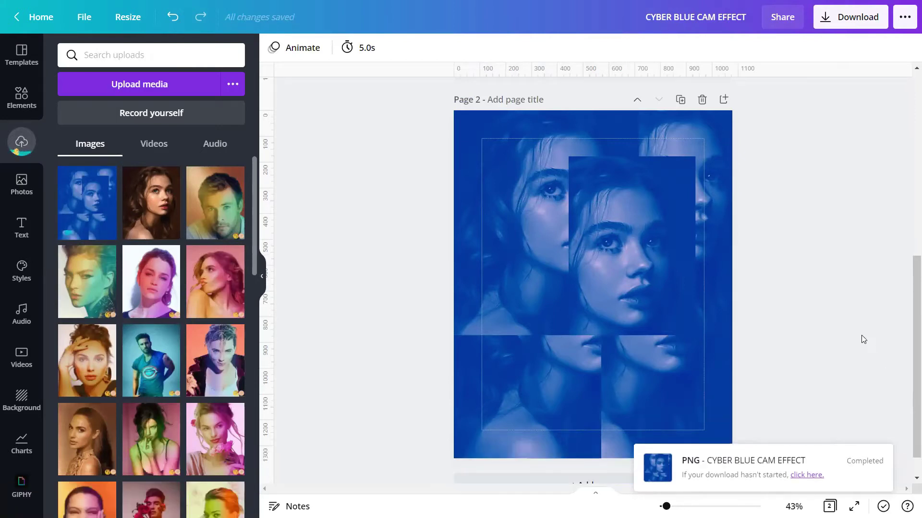
left_click(724, 99)
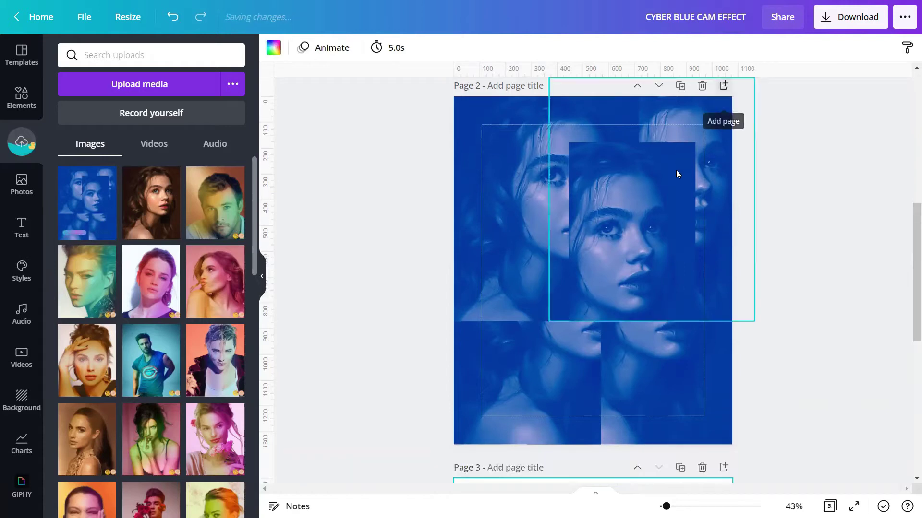
scroll(678, 174, "up", 7)
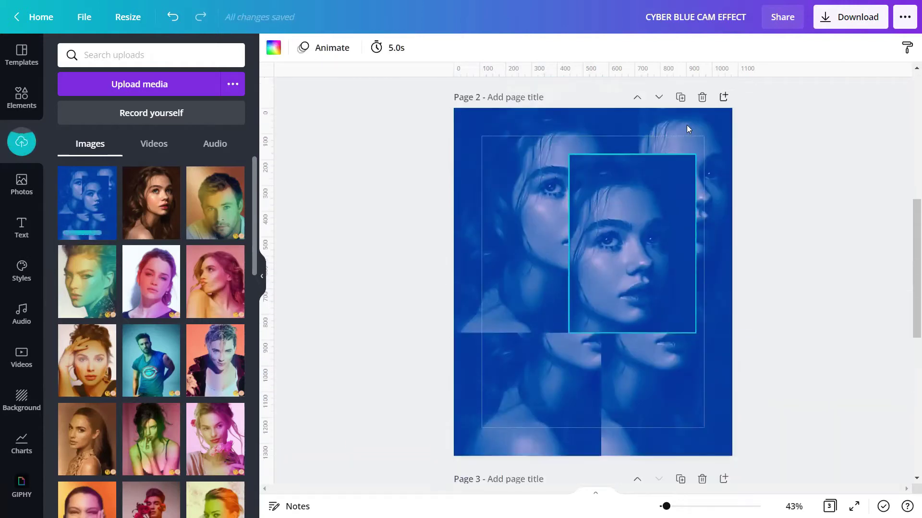
left_click(702, 97)
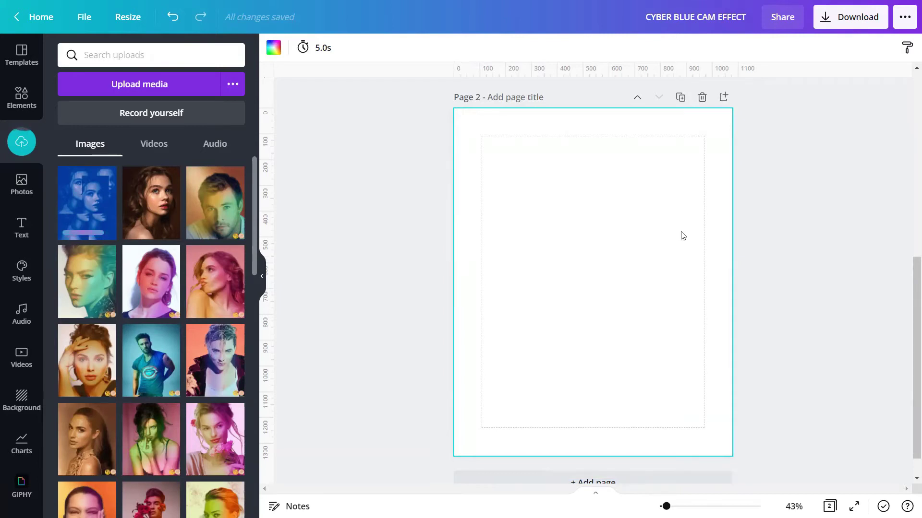
left_click(80, 214)
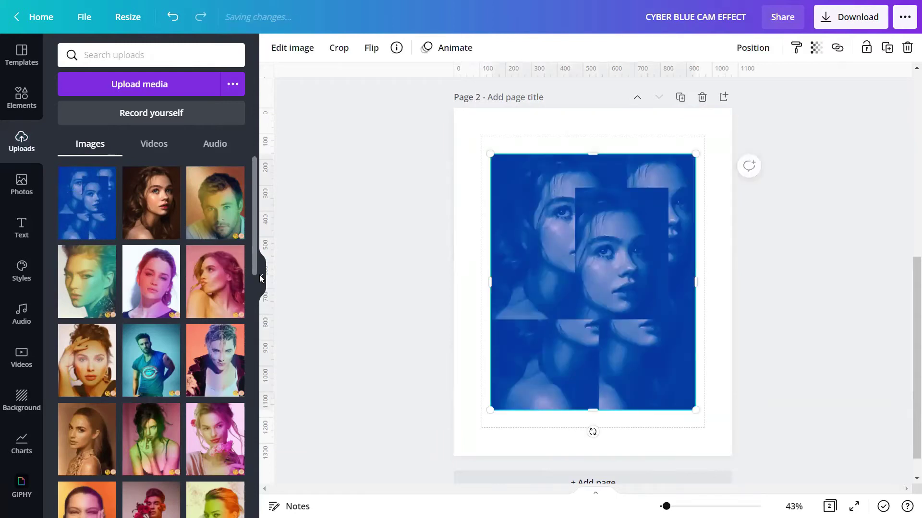
left_click(261, 278)
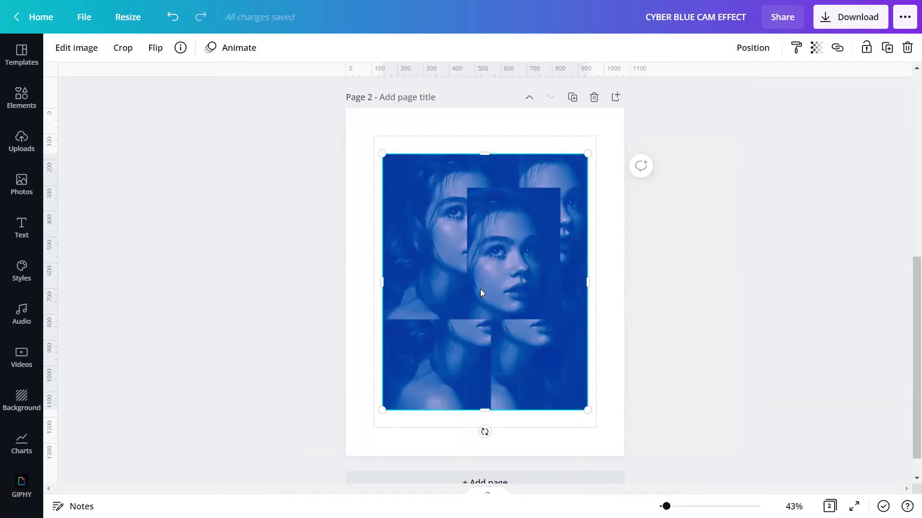
Step: Apply the Vision Simulator Tritanomaly effect to the collage image
left_click(76, 48)
scroll(107, 127, "down", 20)
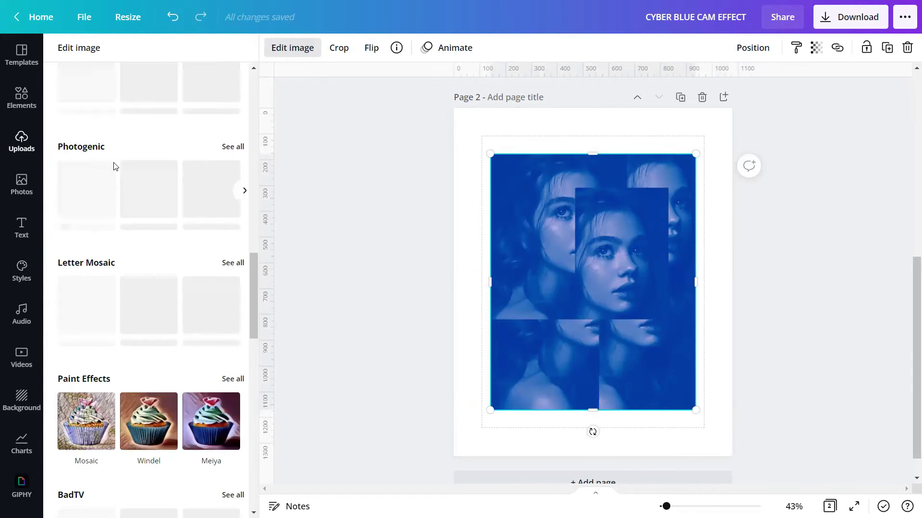
scroll(115, 165, "down", 10)
scroll(115, 171, "down", 6)
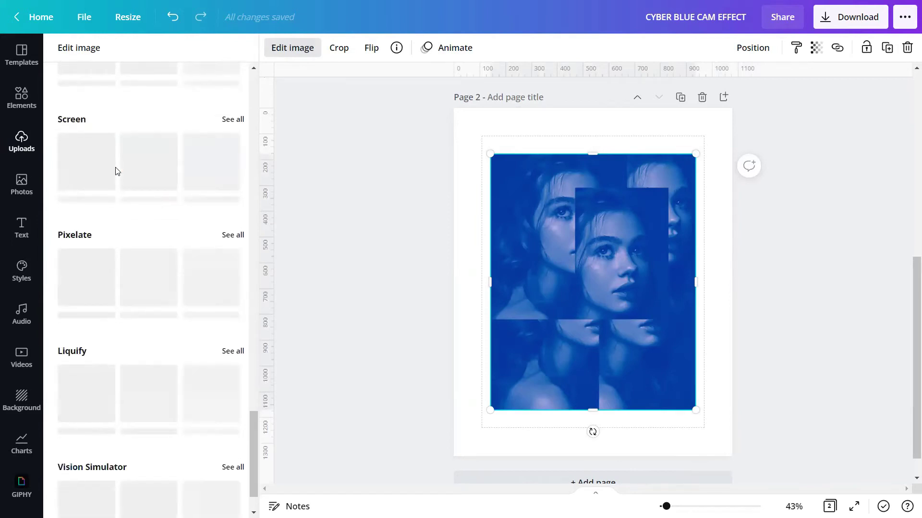
scroll(142, 284, "down", 1)
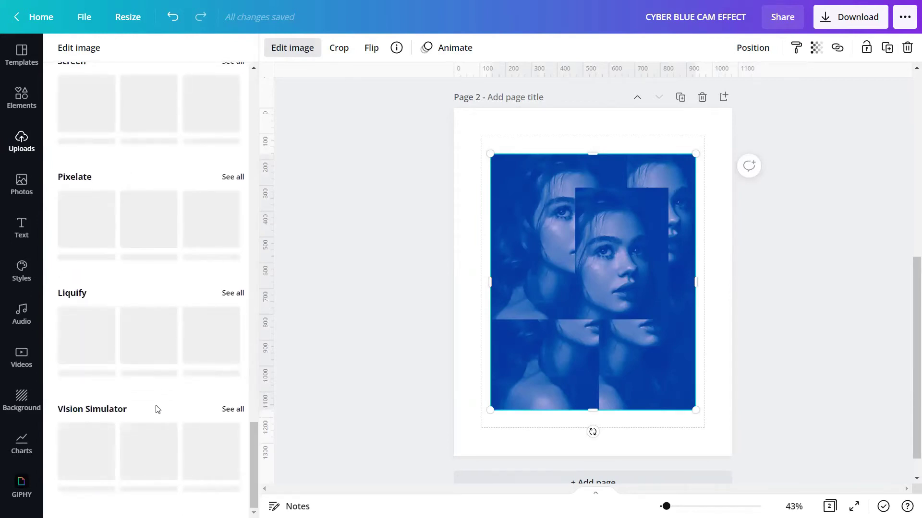
left_click(232, 409)
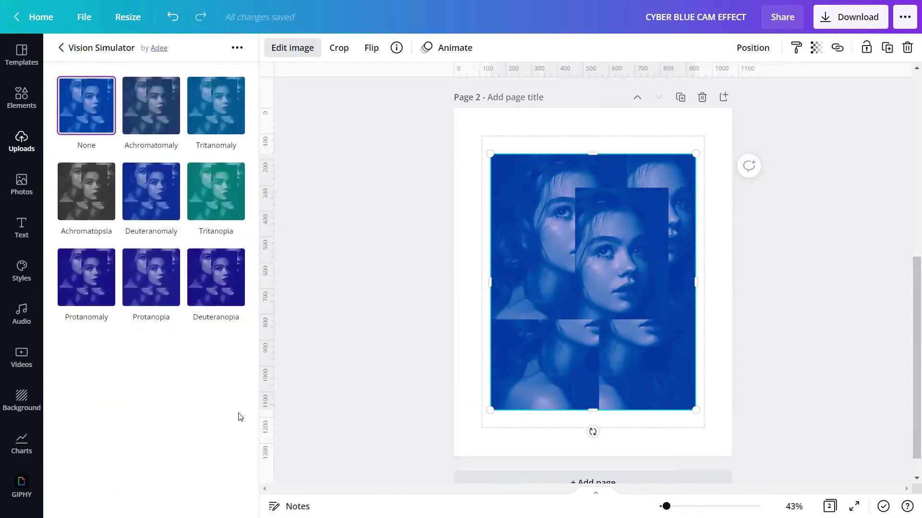
left_click(208, 118)
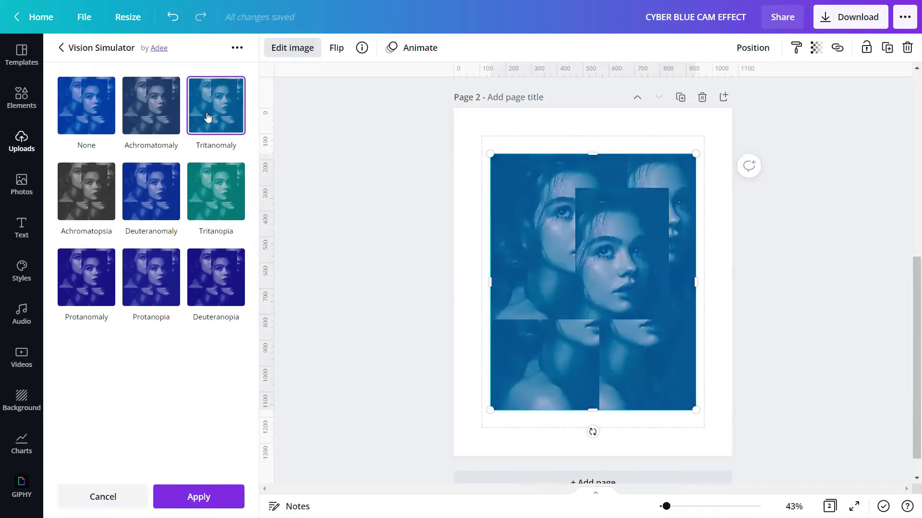
left_click(203, 497)
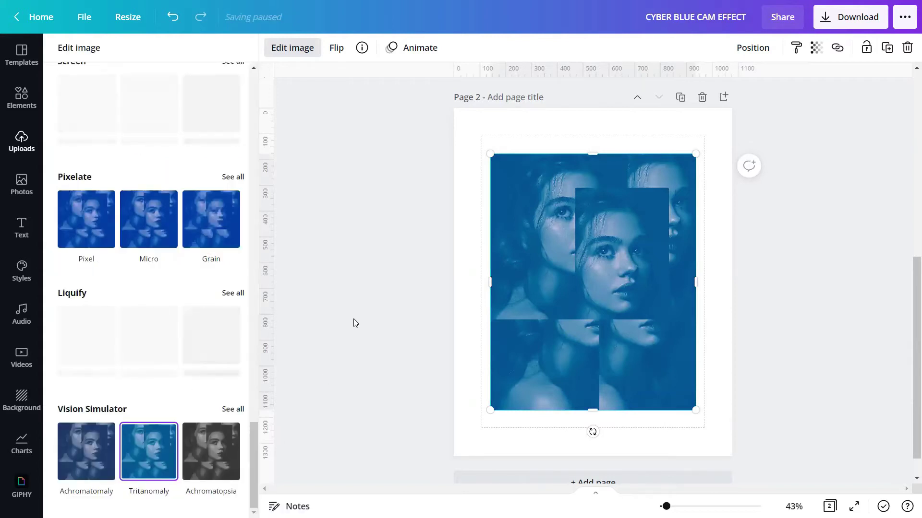
key("Escape")
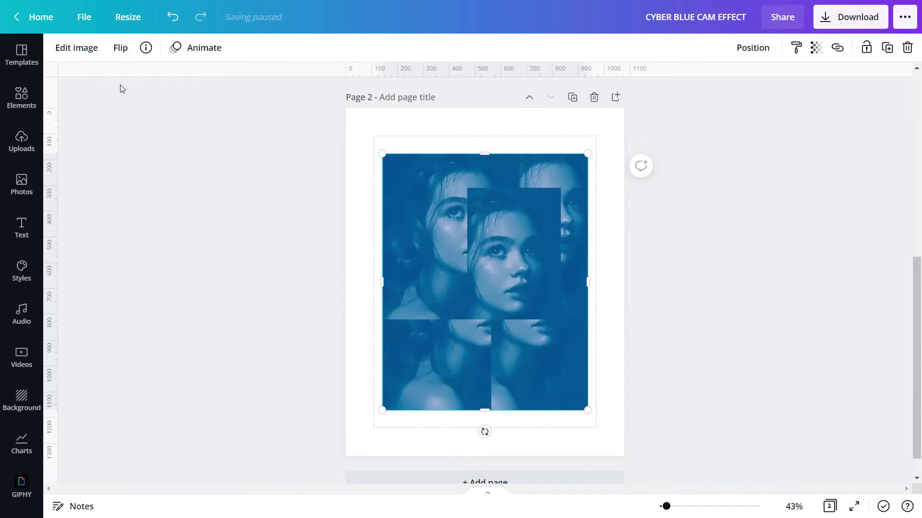
Step: Apply Auto Focus to the collage with blur intensity 50 and blur position 40
left_click(78, 49)
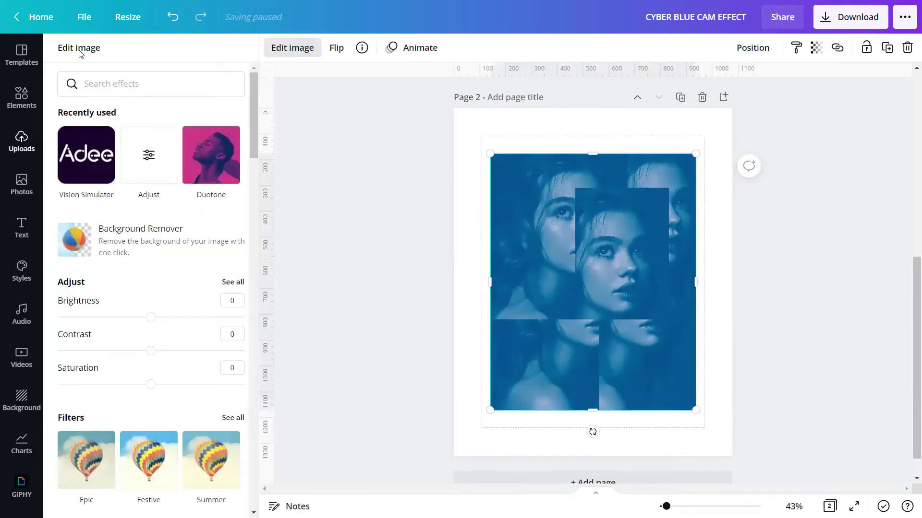
scroll(128, 165, "down", 7)
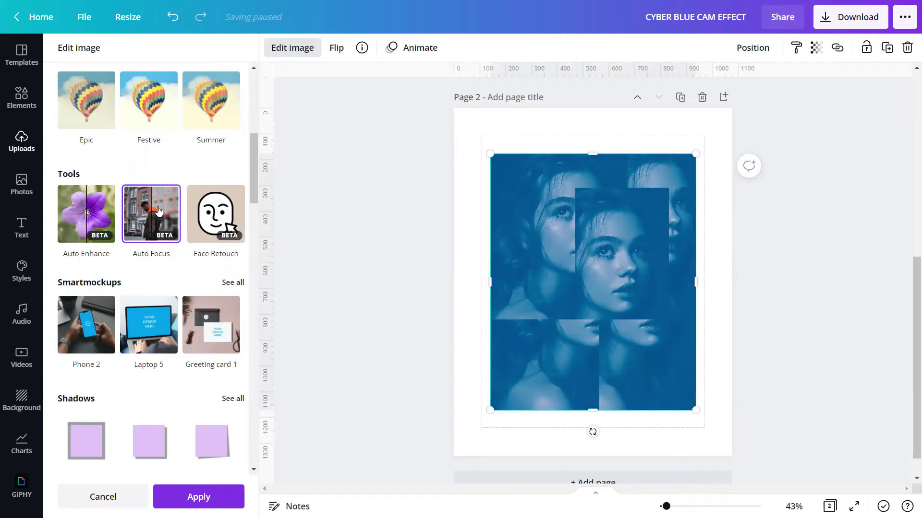
left_click(159, 211)
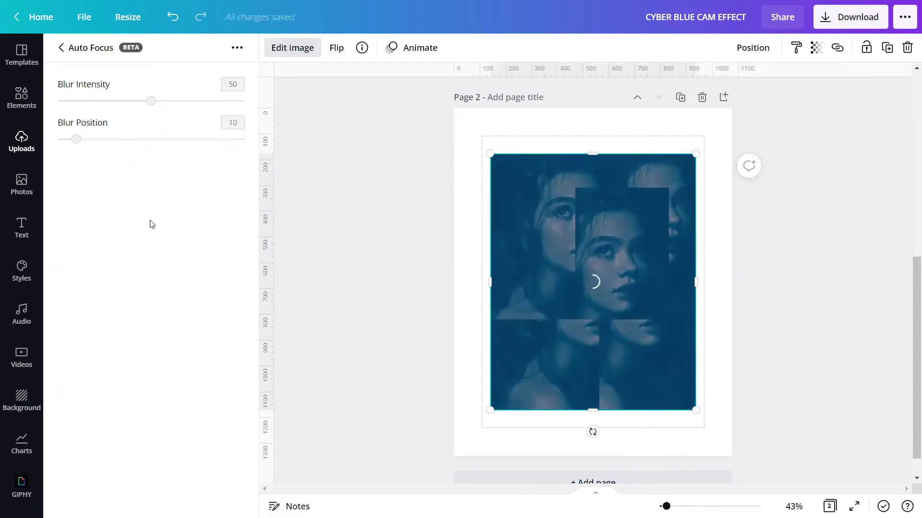
left_click(140, 147)
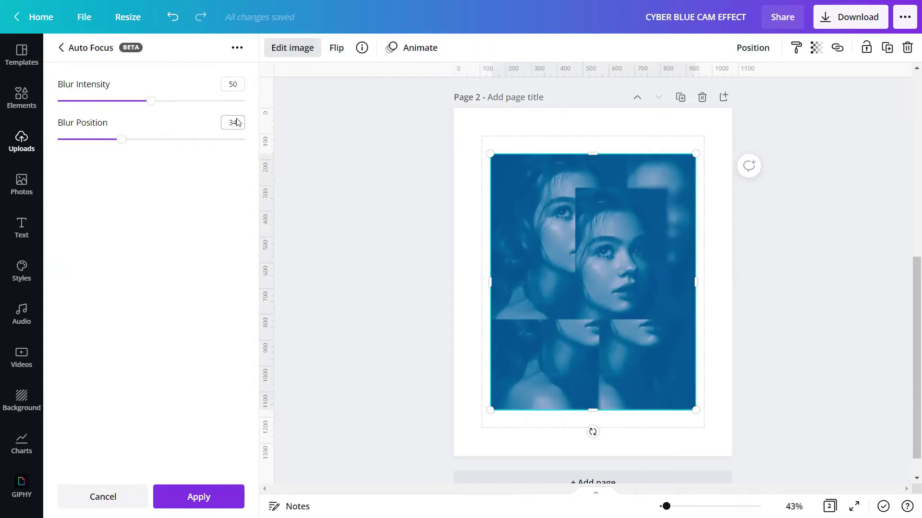
double_click(237, 119)
type("40")
left_click(210, 202)
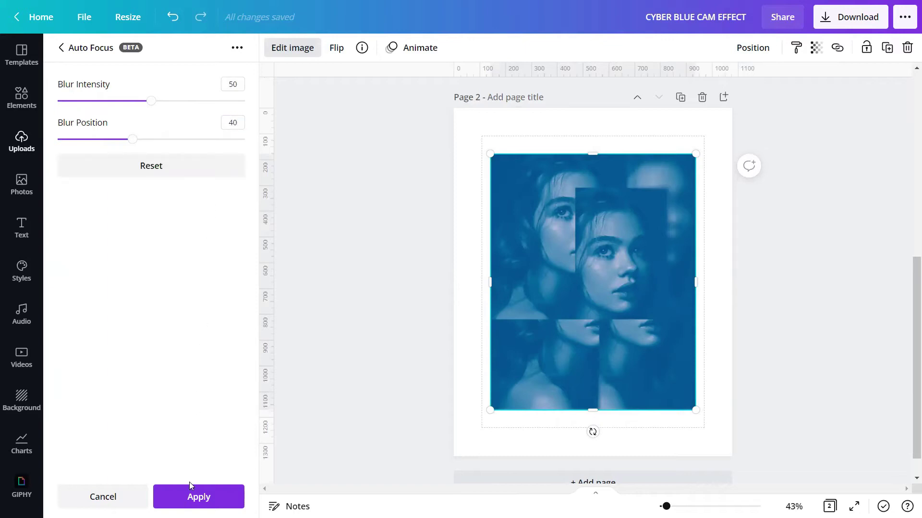
left_click(197, 497)
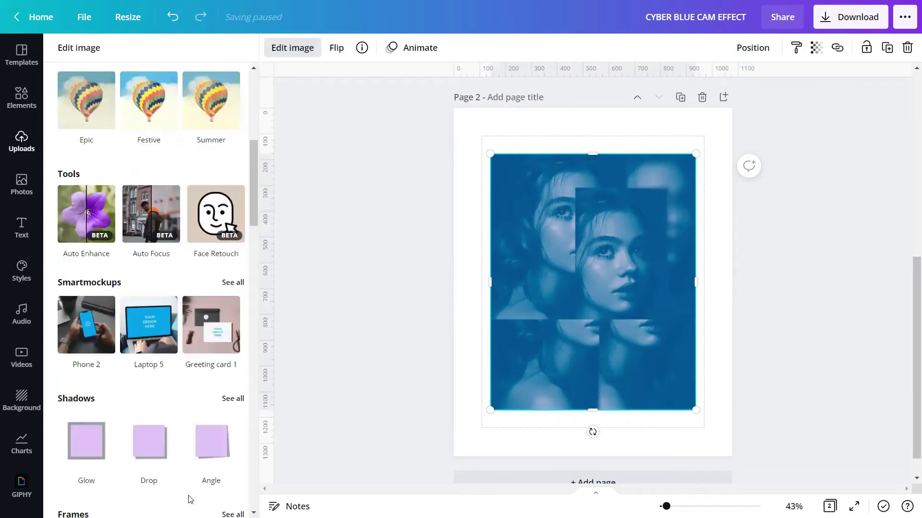
left_click(335, 290)
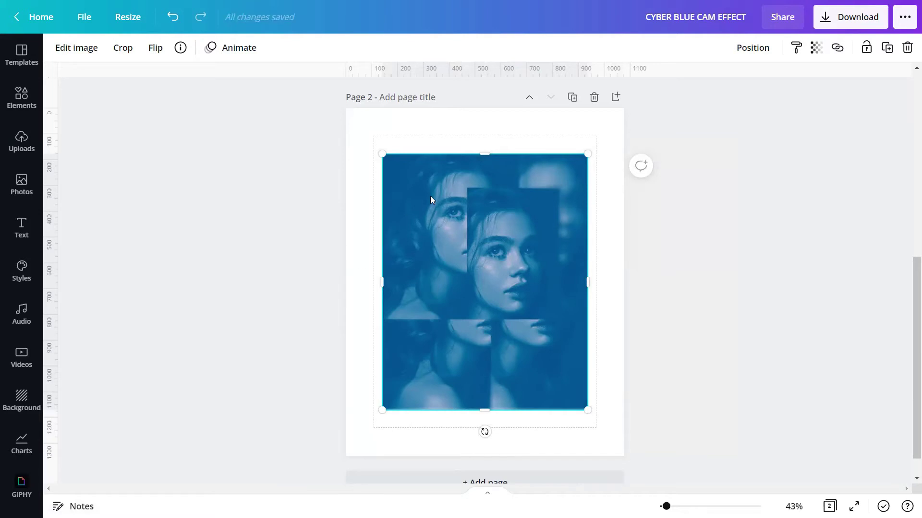
Step: Stretch the collage image to fill the 1,080 × 1,350 page and lock it
left_click_drag(381, 152, 340, 111)
left_click_drag(588, 409, 624, 457)
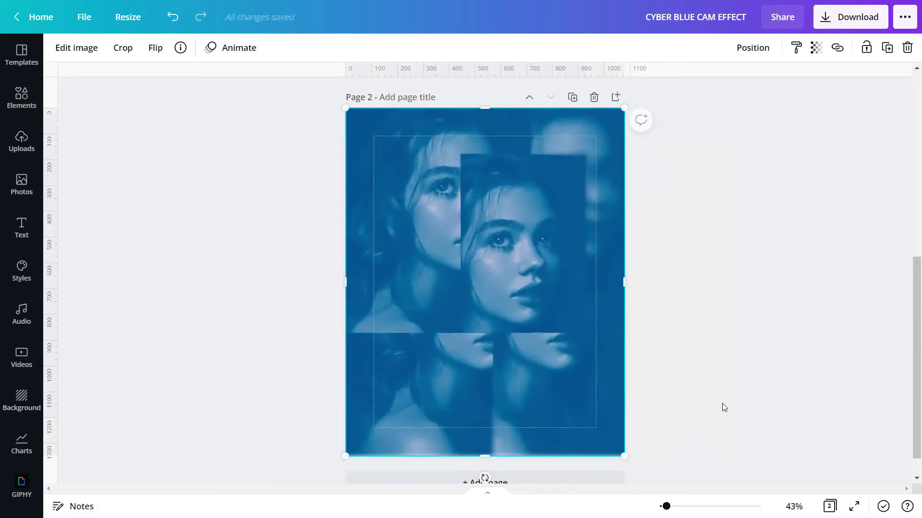
left_click(867, 47)
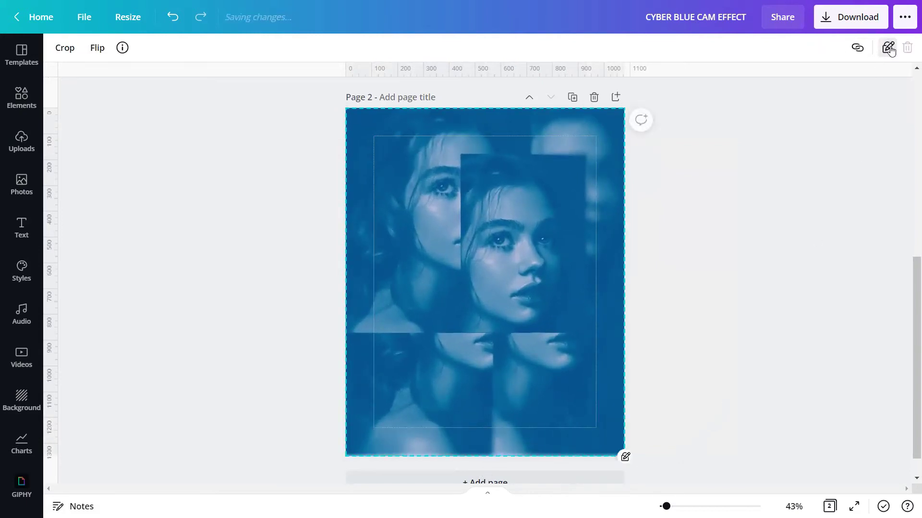
left_click(751, 274)
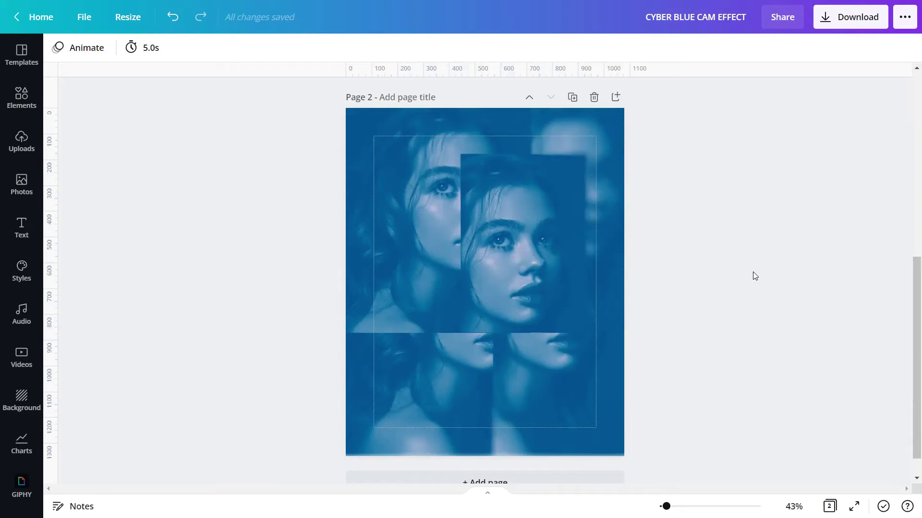
scroll(754, 274, "down", 1)
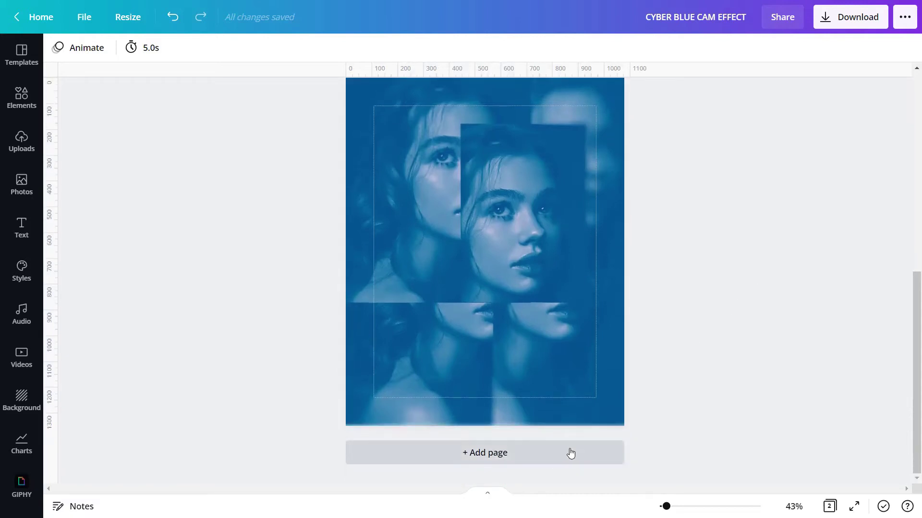
Step: Add a third page and fill its background with the collage's blue Photo Colors swatch
left_click(571, 452)
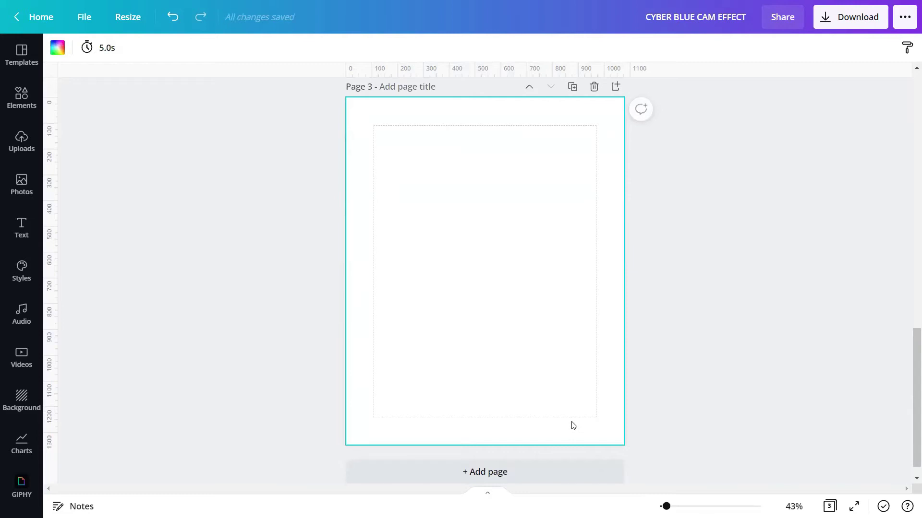
left_click(58, 48)
scroll(78, 252, "down", 10)
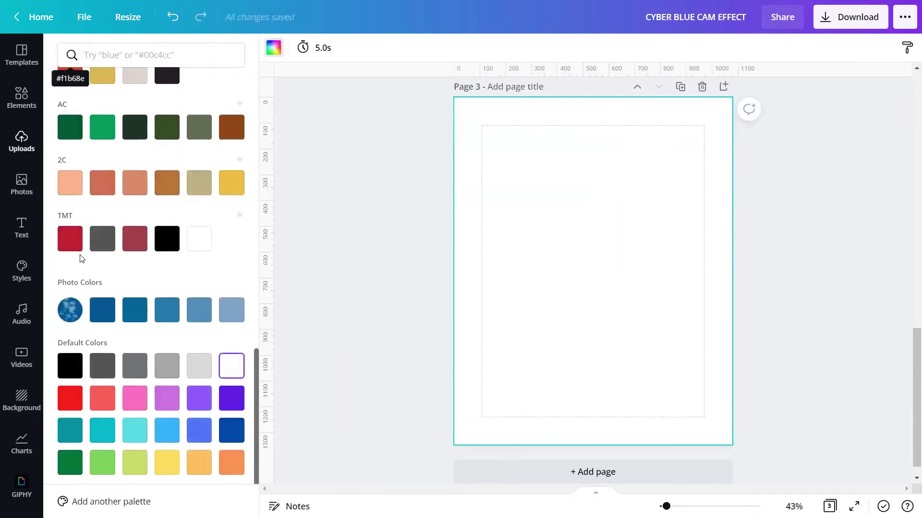
left_click(102, 304)
left_click(327, 267)
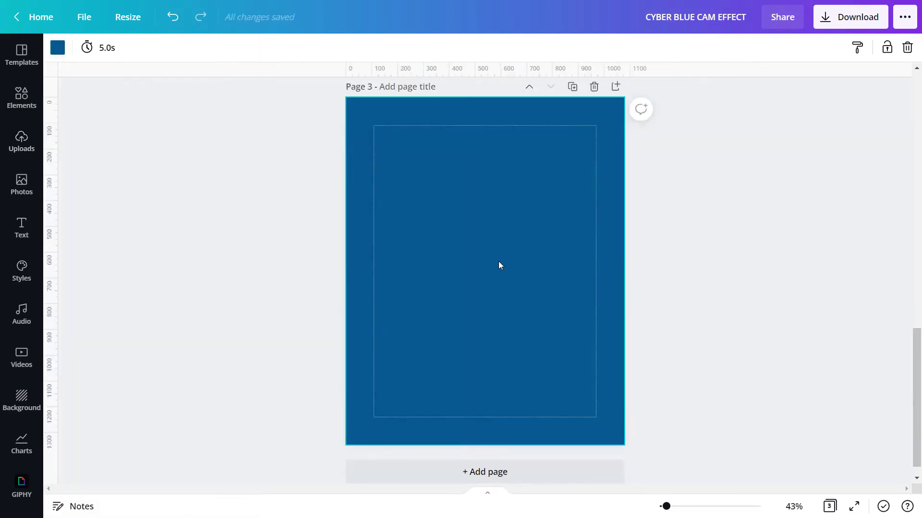
left_click(14, 176)
Step: Search photos for 'Line Background' and place the diagonal striped line image on page 3
left_click(105, 58)
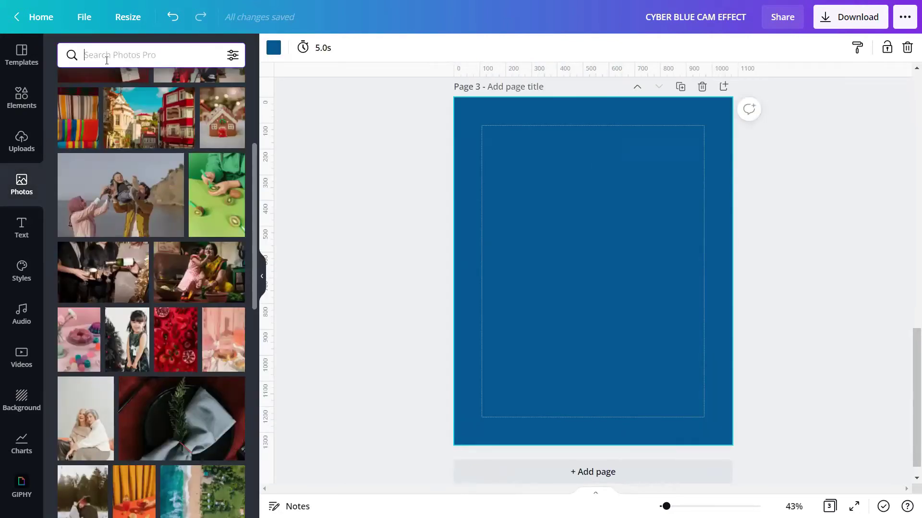
type("Lin")
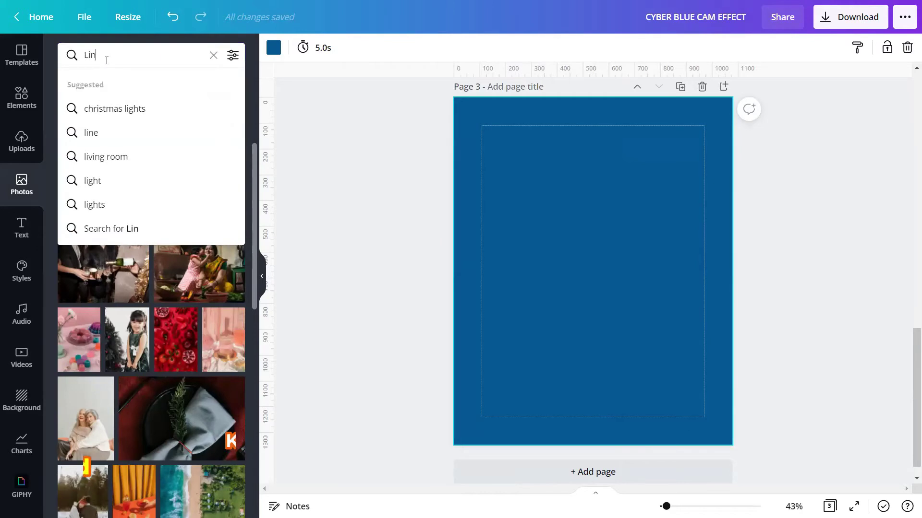
type("e Background")
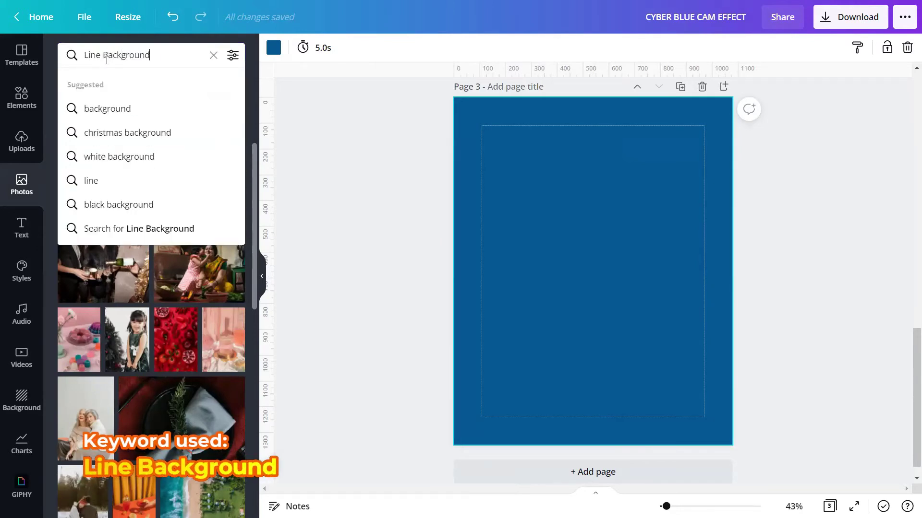
key("Return")
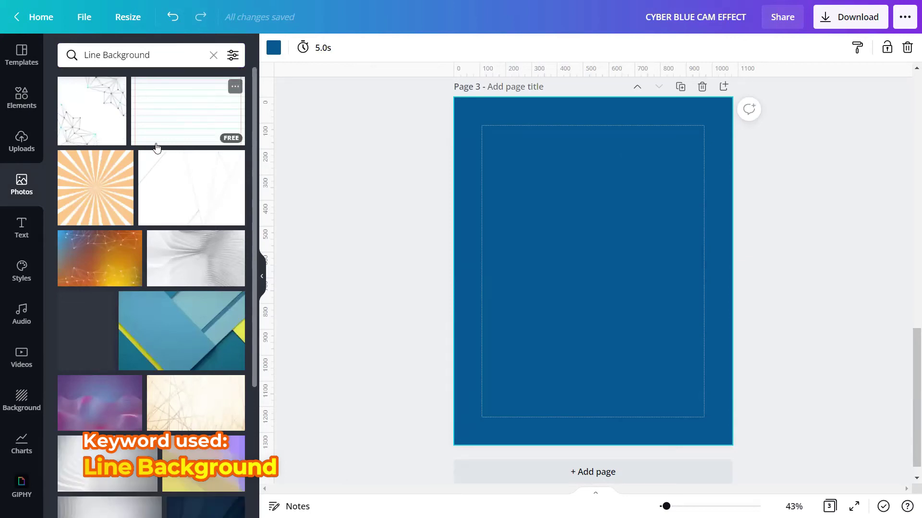
left_click(85, 319)
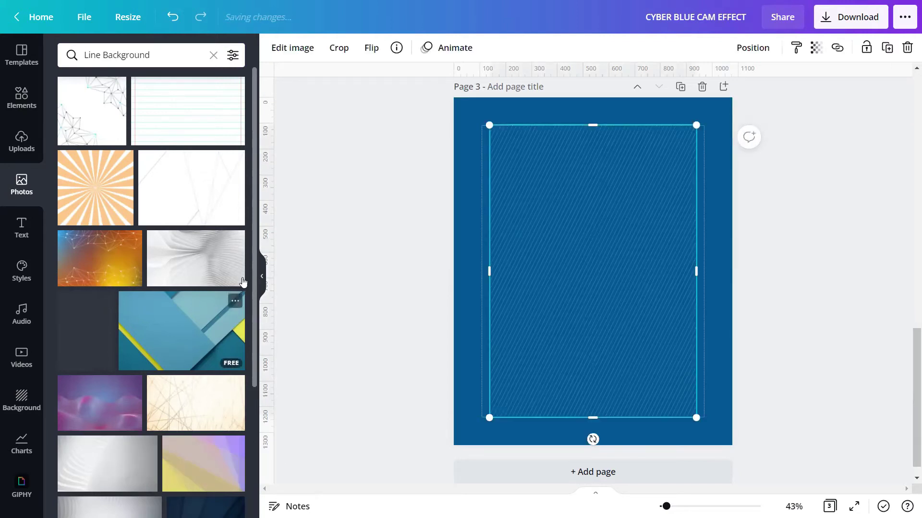
left_click(262, 276)
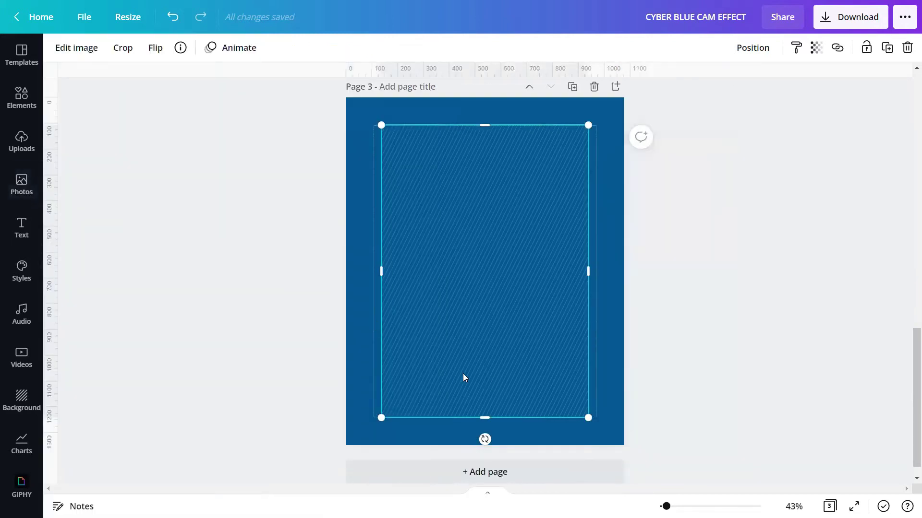
left_click(182, 49)
left_click_drag(666, 507, 668, 506)
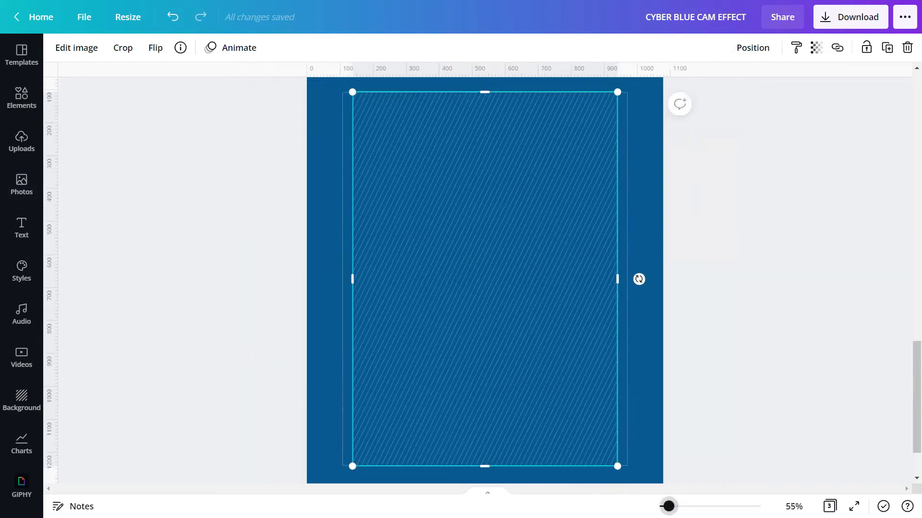
left_click(671, 418)
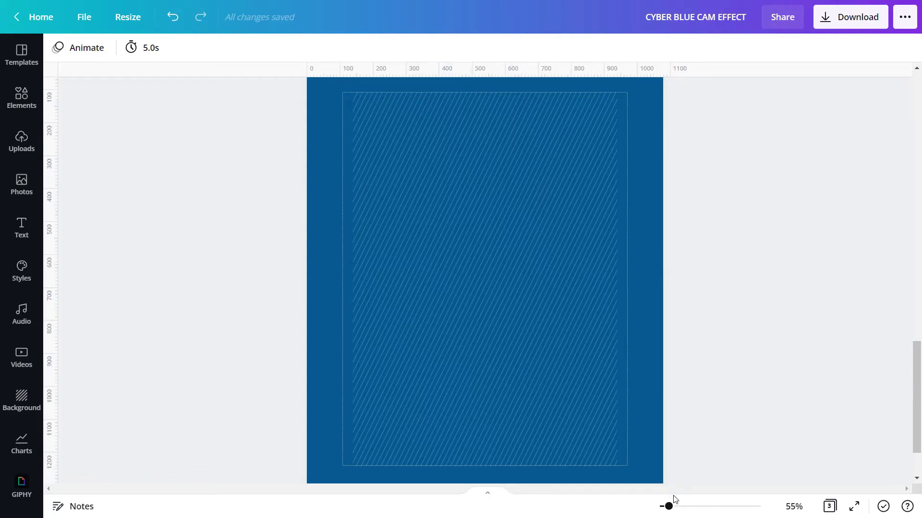
left_click_drag(669, 507, 666, 507)
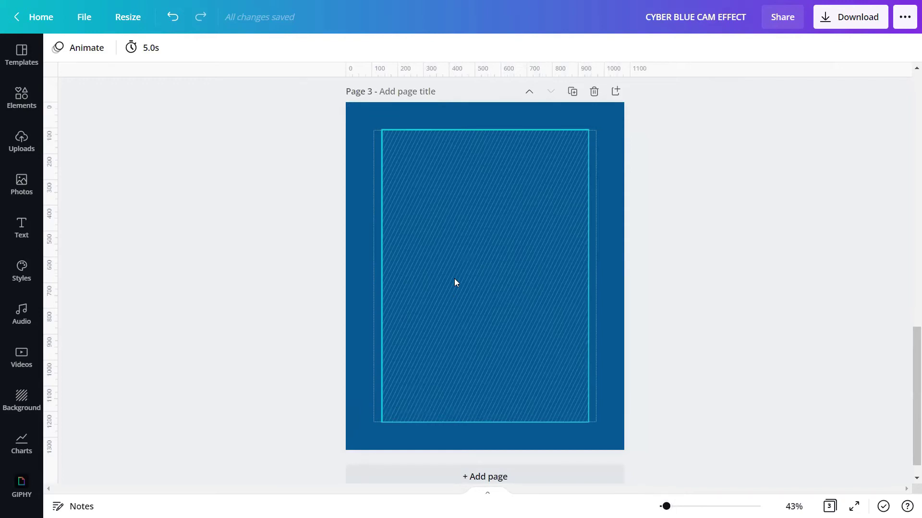
left_click_drag(665, 507, 675, 506)
scroll(627, 373, "up", 5)
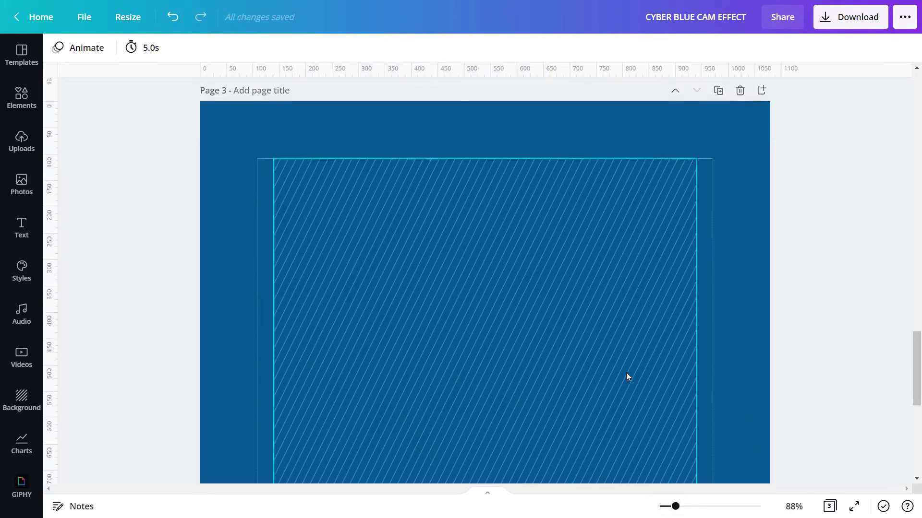
scroll(626, 373, "down", 6)
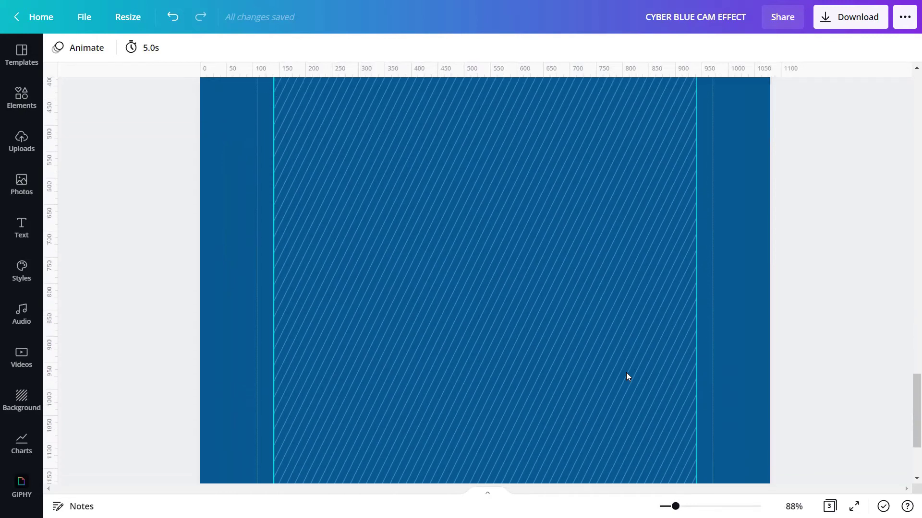
scroll(625, 376, "down", 2)
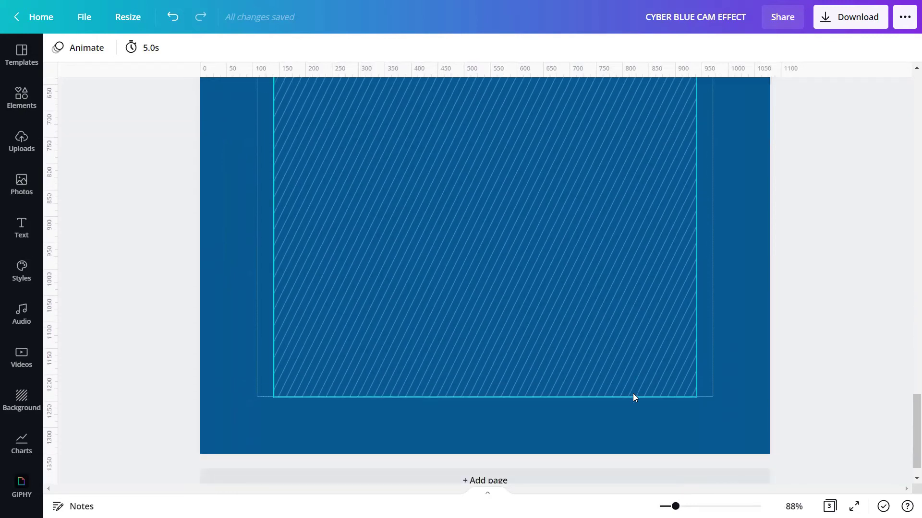
left_click_drag(676, 507, 671, 507)
scroll(908, 446, "up", 4)
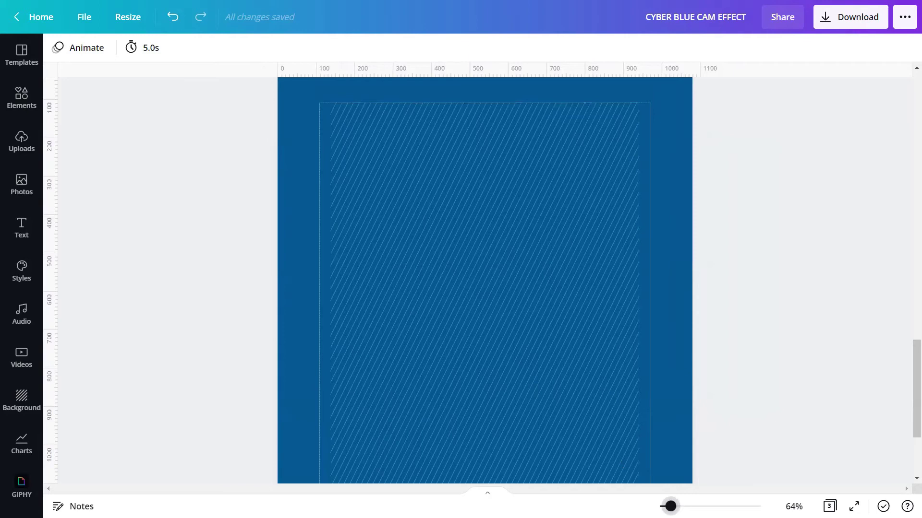
scroll(486, 288, "down", 3, "ctrl")
Step: Rotate the line image to a steep angle and move it up and left
left_click(552, 364)
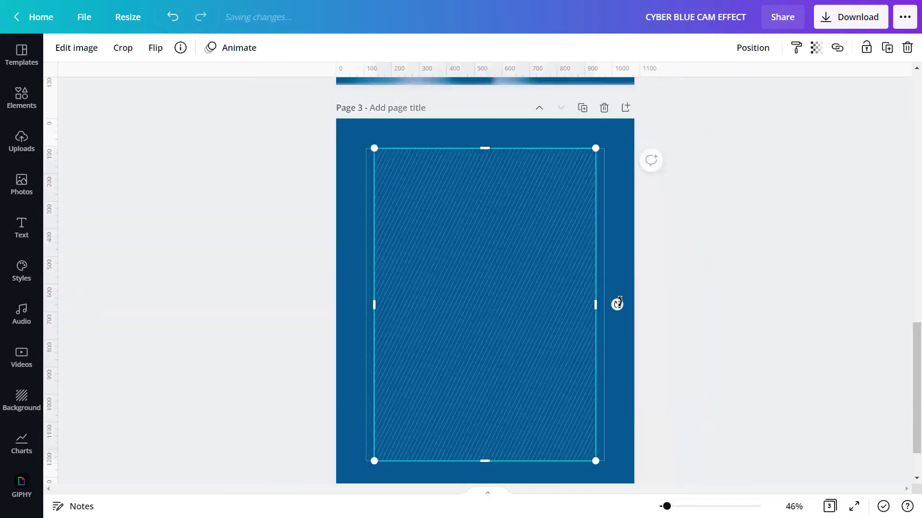
left_click_drag(617, 305, 556, 449)
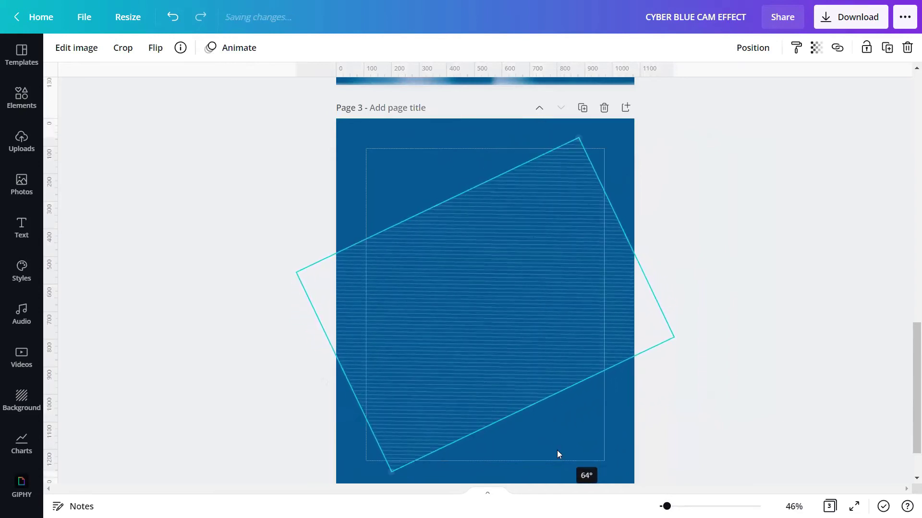
left_click(694, 416)
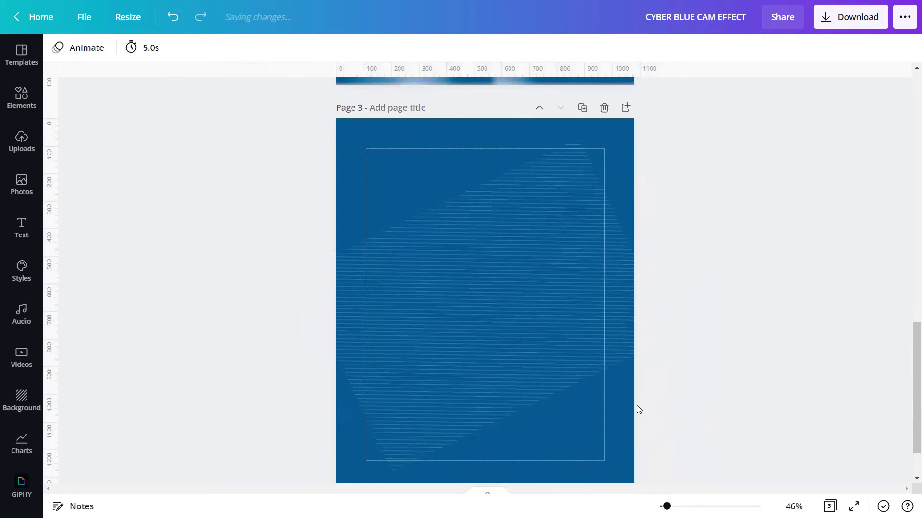
left_click_drag(484, 289, 489, 149)
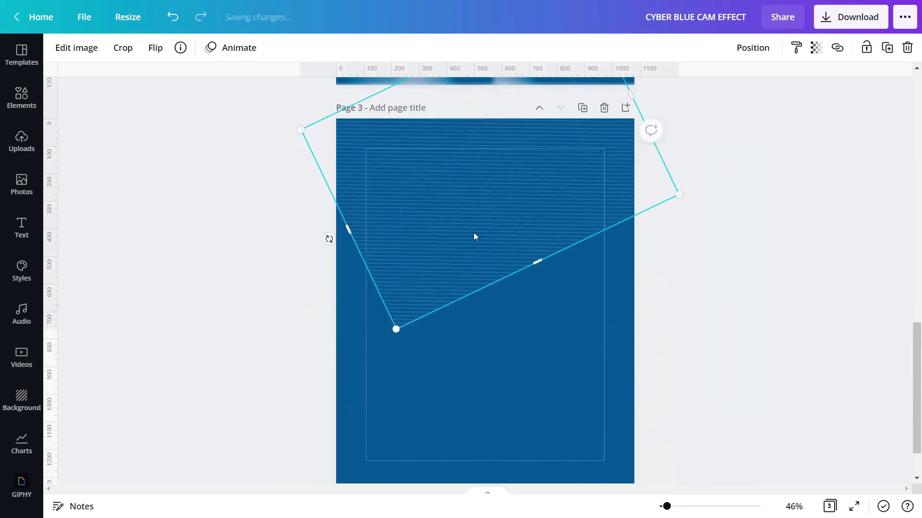
Step: Duplicate the rotated line image and move the copy down-right, then slightly left
left_click(889, 50)
left_click_drag(555, 195, 618, 356)
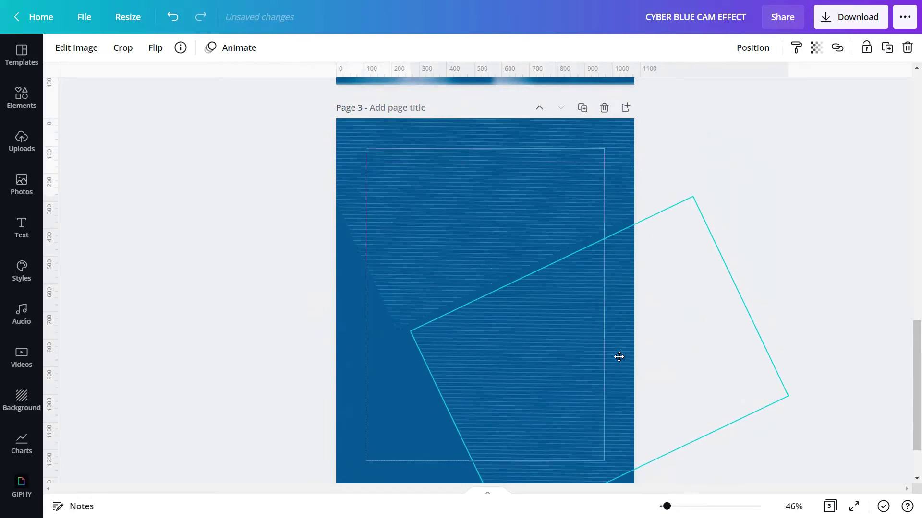
scroll(485, 324, "up", 5)
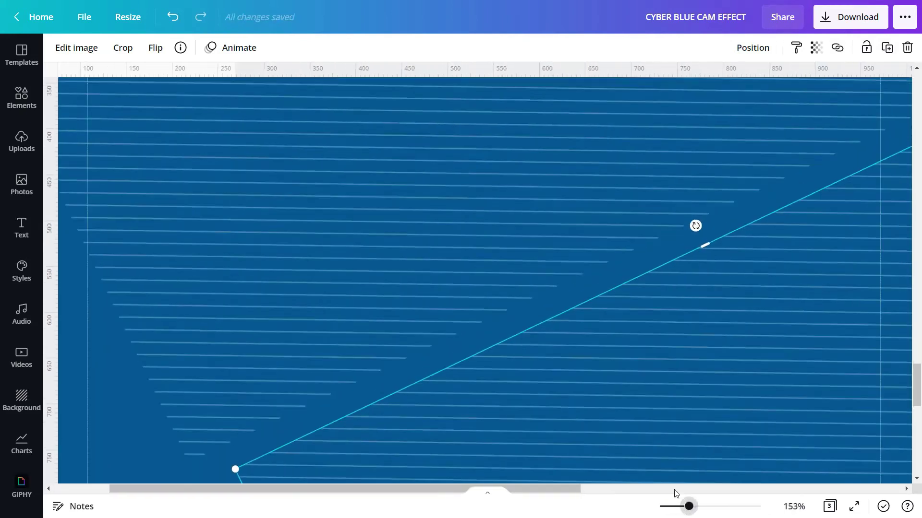
left_click_drag(347, 359, 310, 351)
left_click(130, 359)
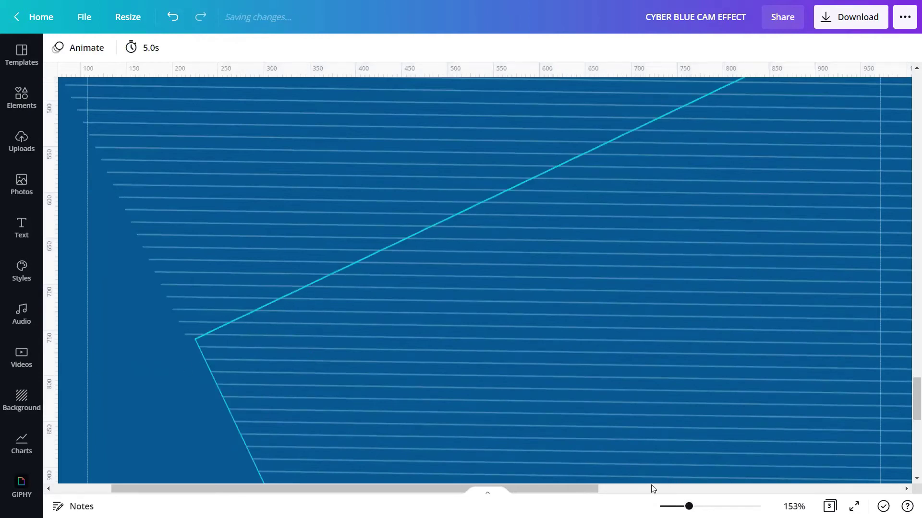
scroll(619, 379, "down", 5)
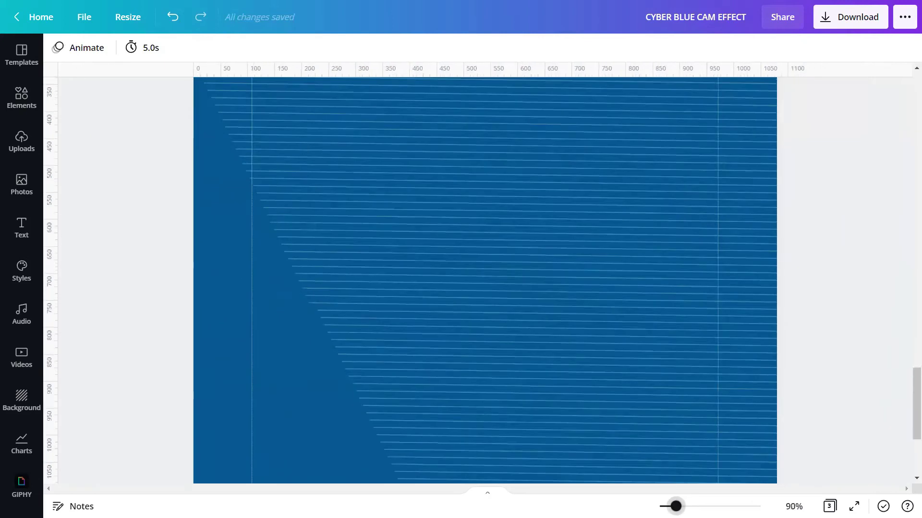
scroll(590, 340, "down", 1)
Step: Reposition the rotated line image across the page
left_click(563, 306)
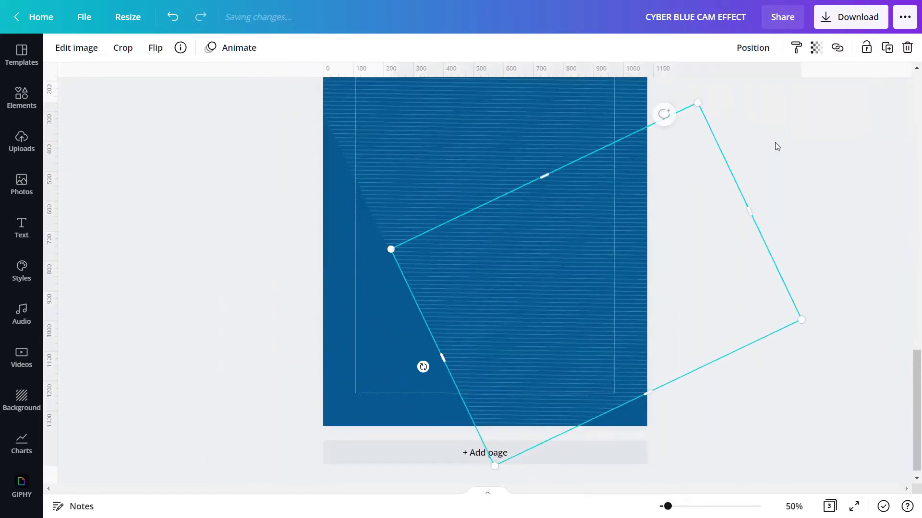
left_click_drag(651, 227, 225, 174)
left_click_drag(667, 507, 692, 500)
scroll(267, 318, "up", 5)
left_click_drag(267, 317, 209, 341)
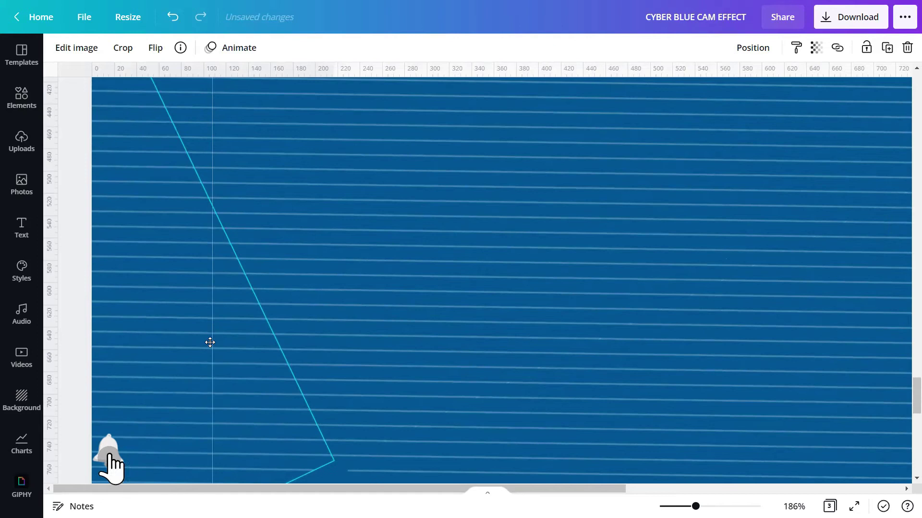
scroll(307, 449, "down", 4)
left_click(308, 449)
Step: Nudge the line image into alignment and rotate it so both line sets meet
left_click(251, 247)
left_click_drag(251, 247, 267, 261)
left_click(330, 390)
left_click(218, 225)
left_click_drag(218, 224, 221, 224)
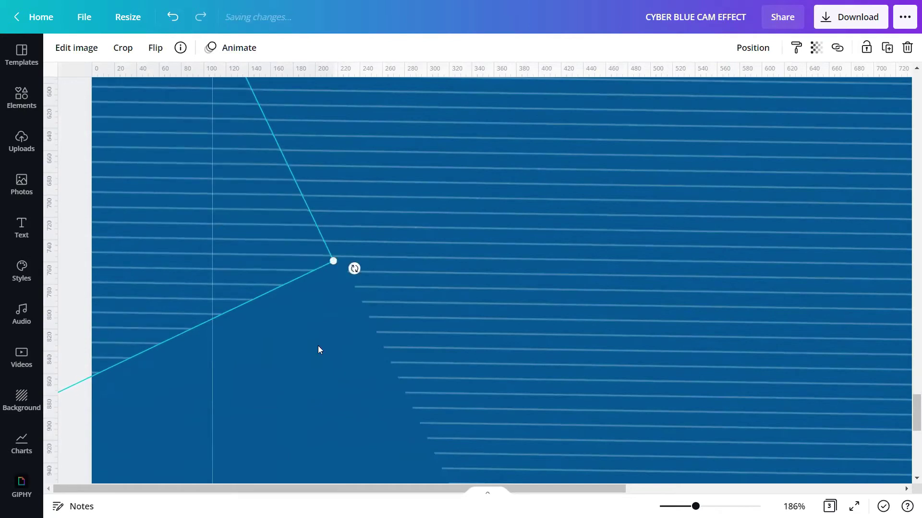
left_click_drag(278, 274, 275, 273)
left_click(311, 338)
left_click(317, 259)
left_click_drag(353, 268, 325, 282)
Step: Shift the other rotated line image slightly right to fine-tune its placement
scroll(329, 278, "up", 1)
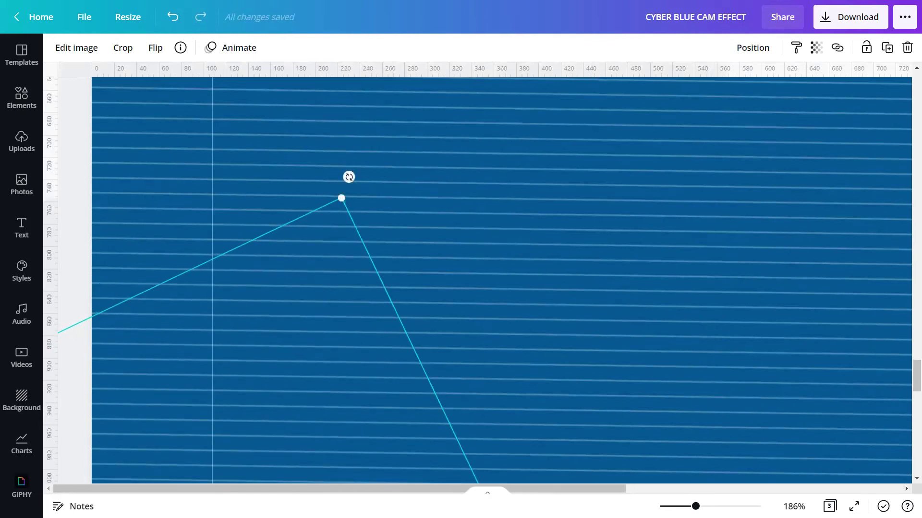
scroll(326, 285, "down", 5)
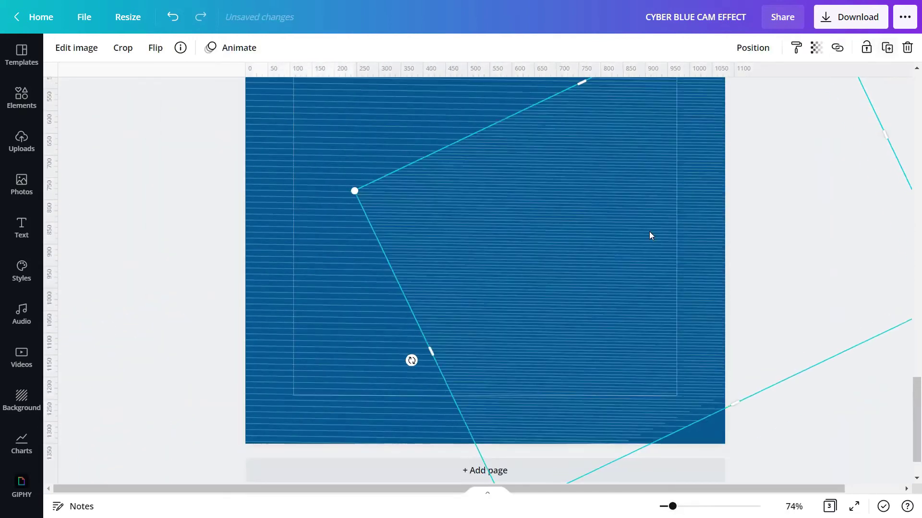
scroll(744, 293, "up", 4)
scroll(743, 293, "down", 6)
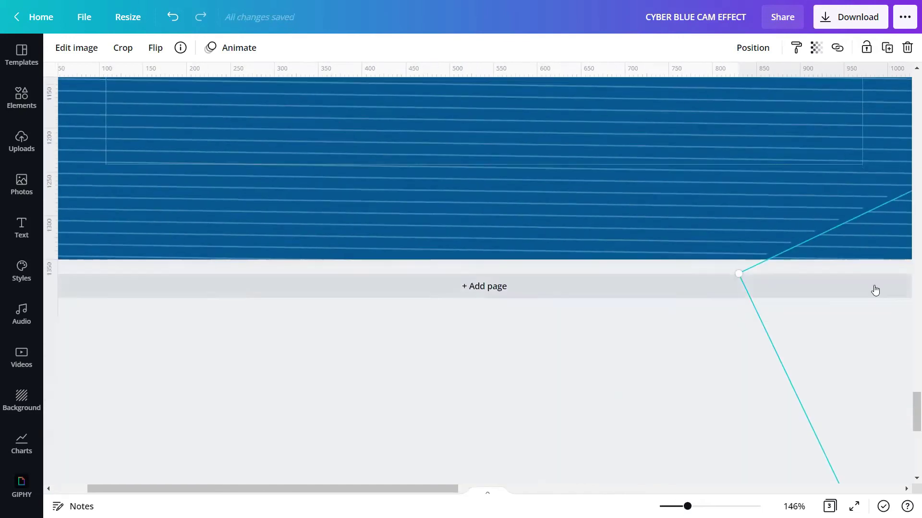
left_click(443, 488)
left_click(862, 384)
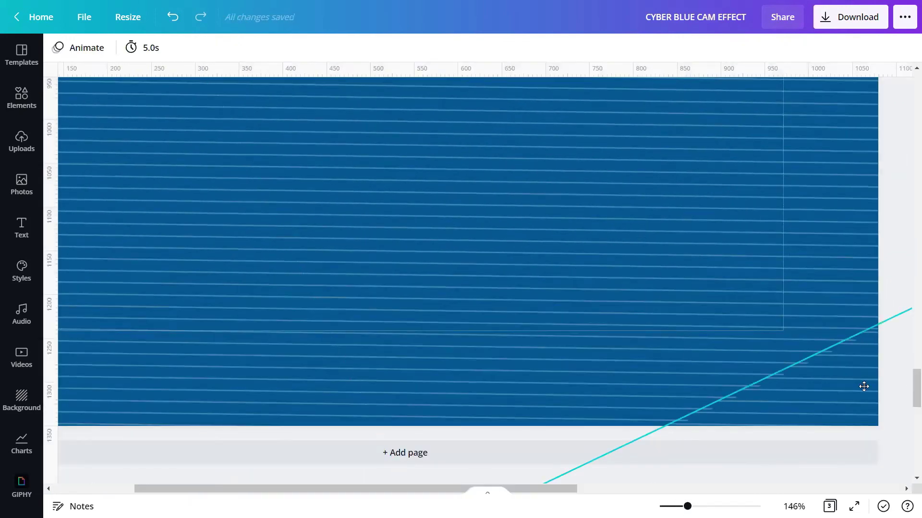
left_click_drag(879, 374, 827, 395)
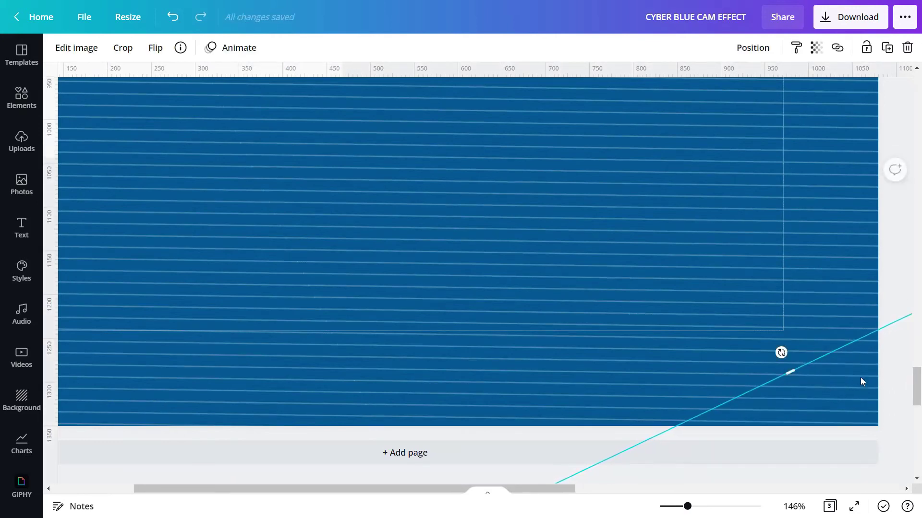
left_click(893, 278)
left_click(847, 389)
left_click_drag(847, 389, 848, 386)
Step: Try a new rotation on the line image, then undo back to its earlier angle
left_click_drag(782, 353, 261, 235)
key("ctrl+z")
left_click(715, 428)
key("ctrl+shift+z")
key("ctrl+z")
left_click_drag(821, 408, 819, 408)
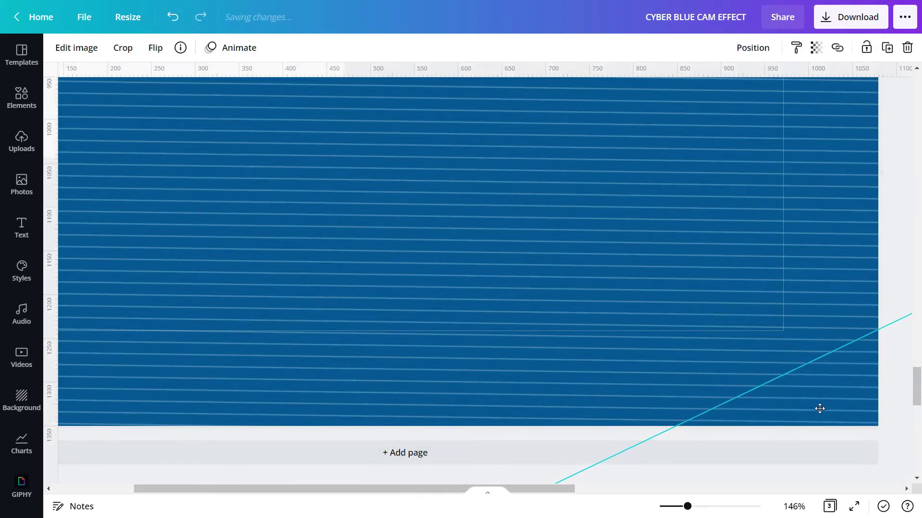
key("ctrl+shift+z")
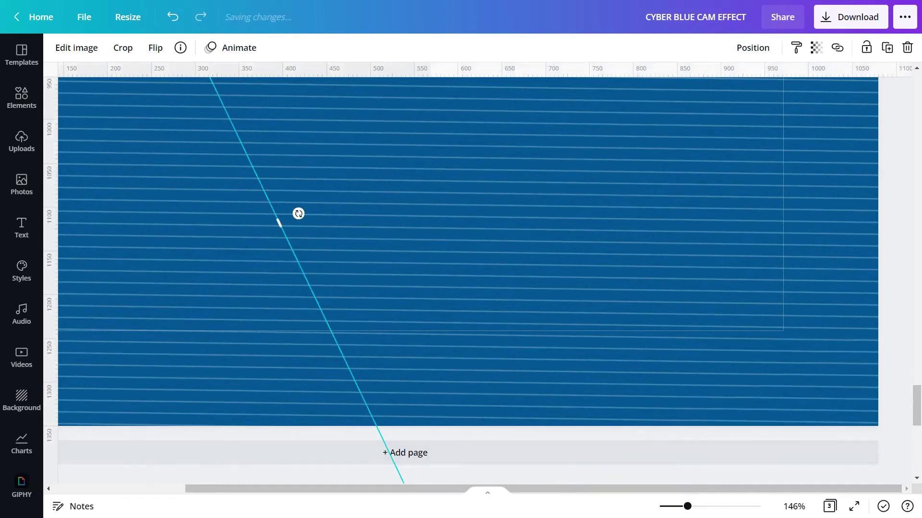
scroll(518, 459, "down", 3)
scroll(559, 336, "up", 2)
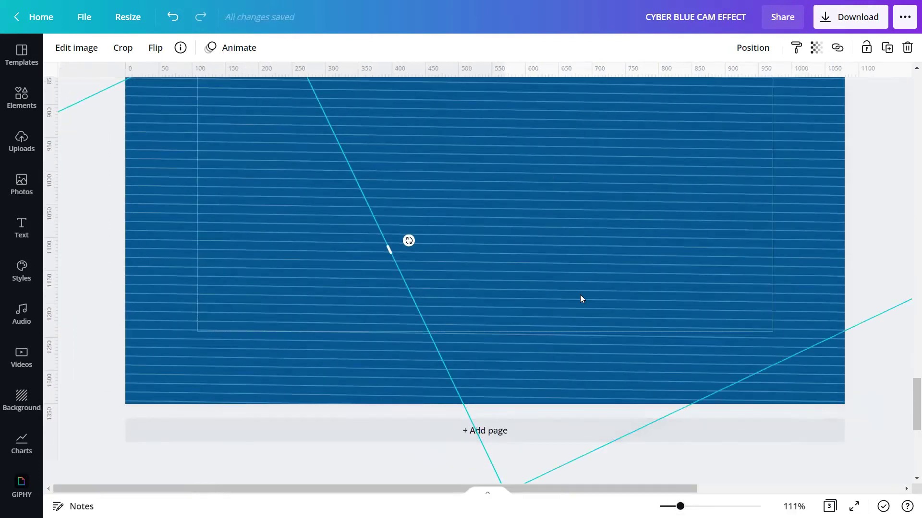
scroll(552, 278, "up", 3)
key("ctrl+z")
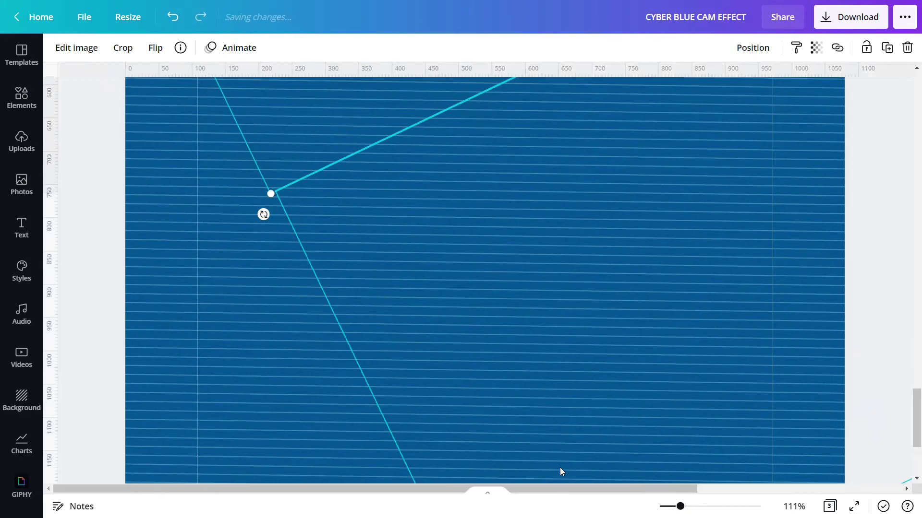
left_click_drag(680, 506, 664, 506)
Step: Group all the line elements on page 3 and copy the group
left_click(749, 198)
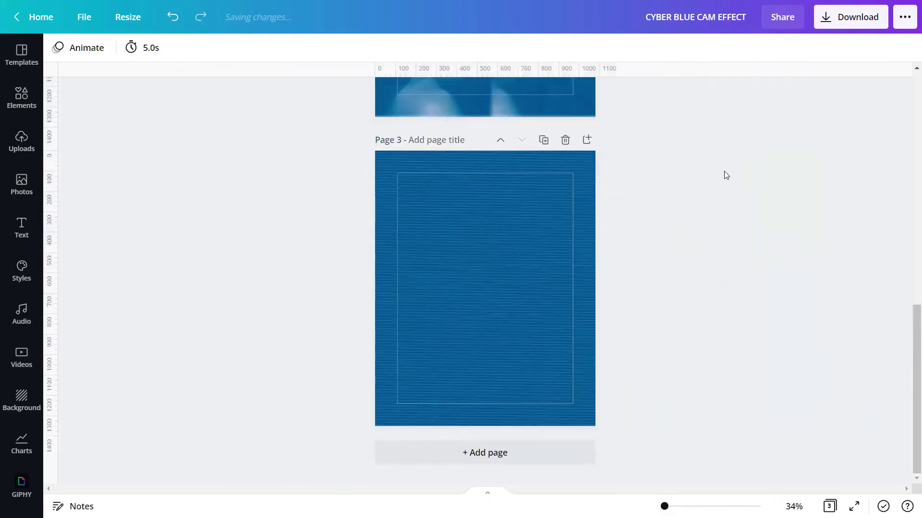
left_click_drag(717, 166, 214, 443)
left_click(726, 49)
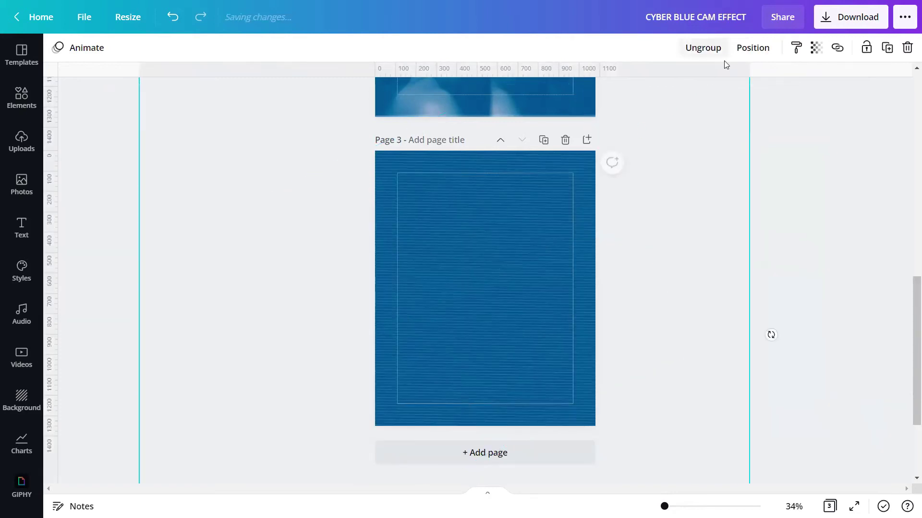
right_click(538, 250)
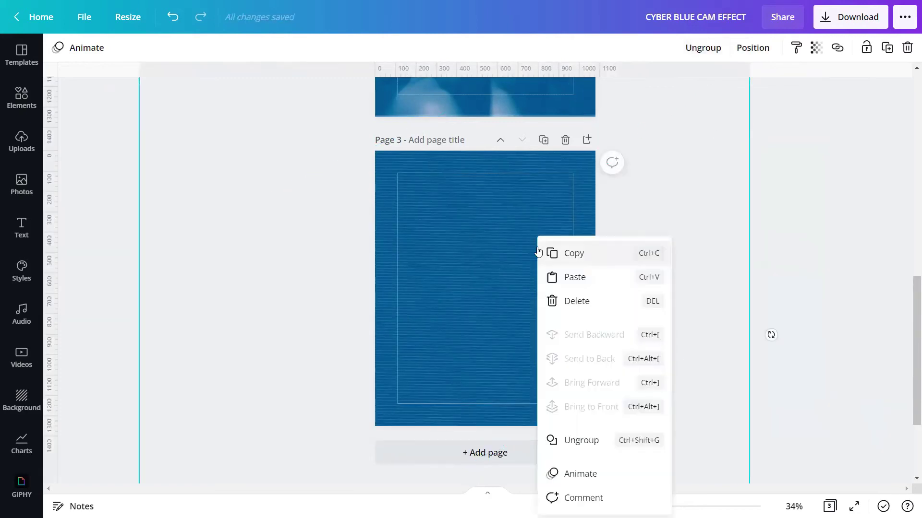
left_click(573, 253)
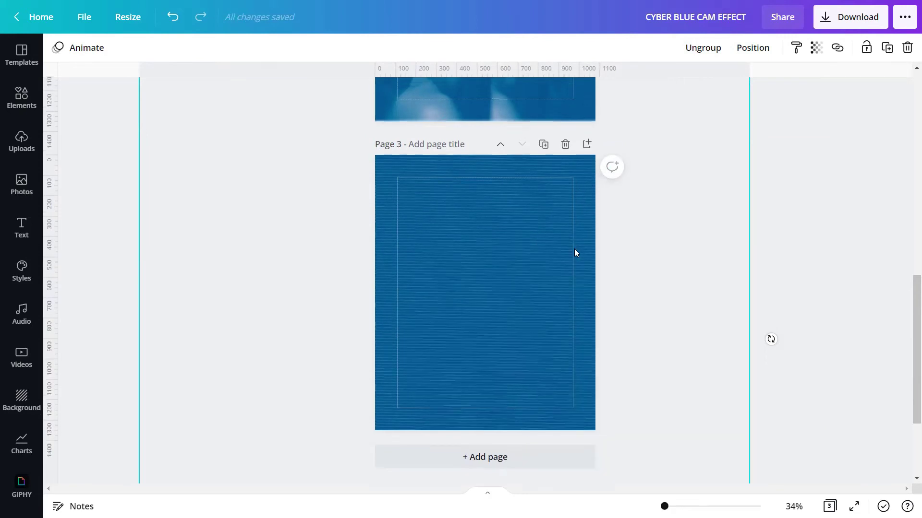
Step: Paste the grouped white line pattern over the portrait collage on page 2
scroll(575, 248, "up", 5)
left_click(535, 162)
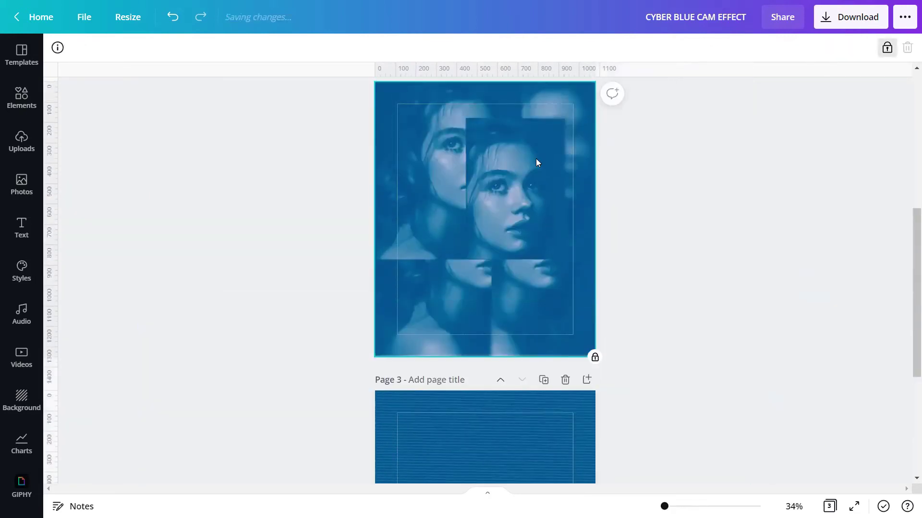
key("ctrl+v")
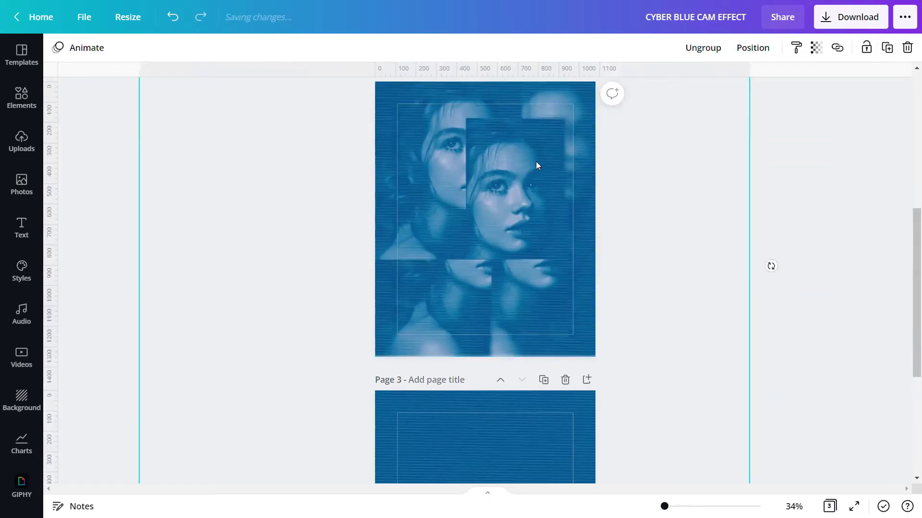
left_click(768, 291)
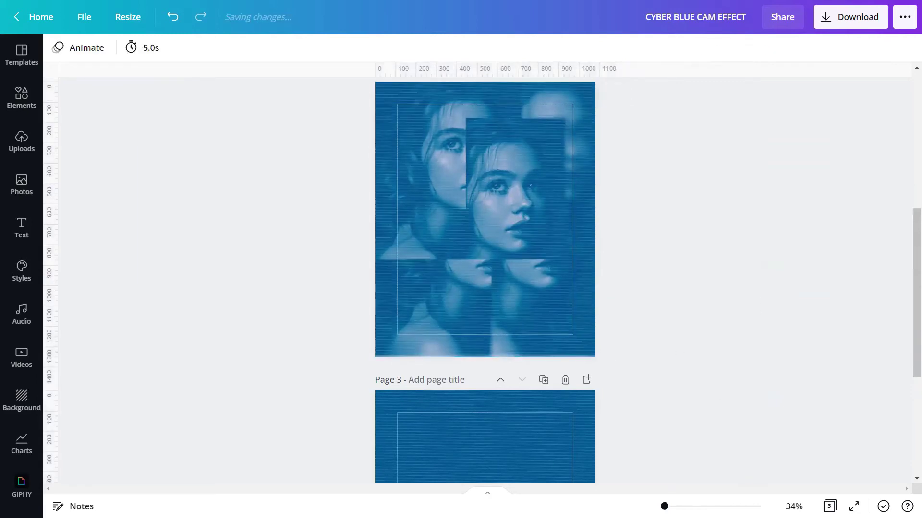
scroll(653, 459, "up", 5)
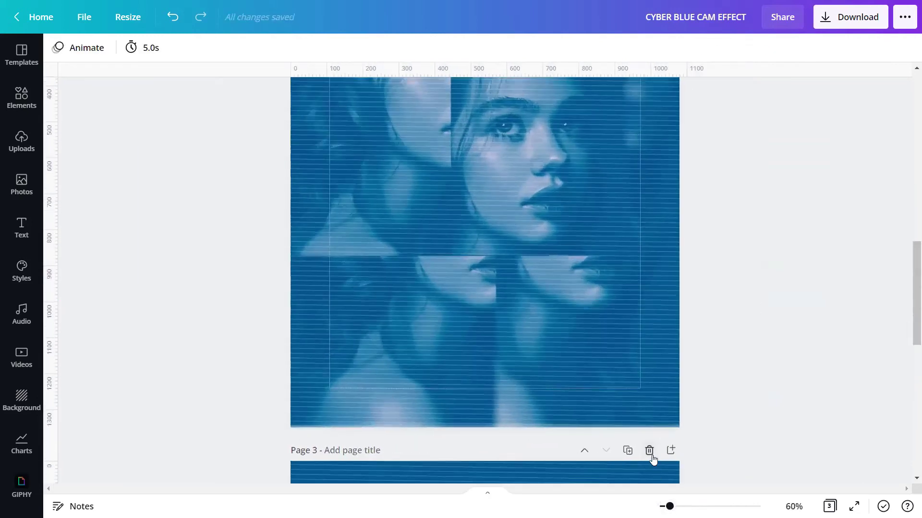
Step: Delete the extra page 3 from the design
left_click(650, 452)
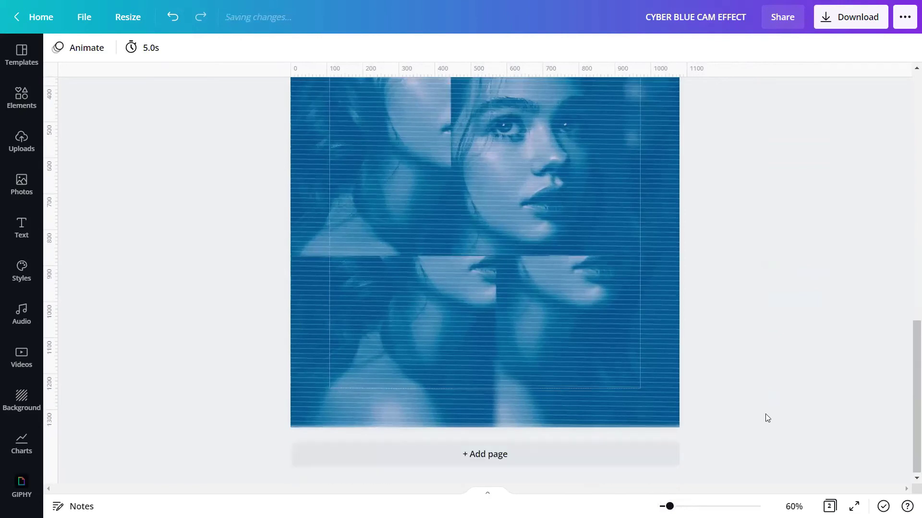
scroll(763, 417, "up", 3)
scroll(686, 430, "up", 5)
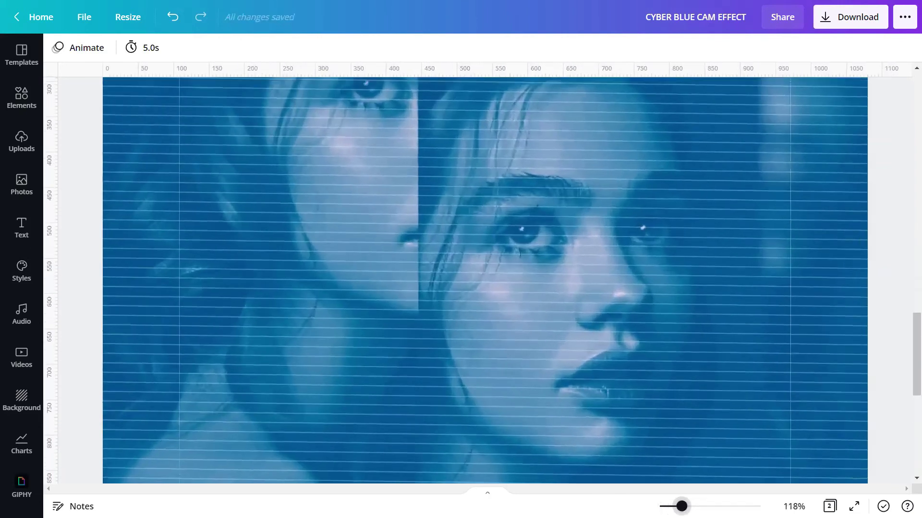
scroll(686, 430, "up", 3)
scroll(688, 428, "up", 2)
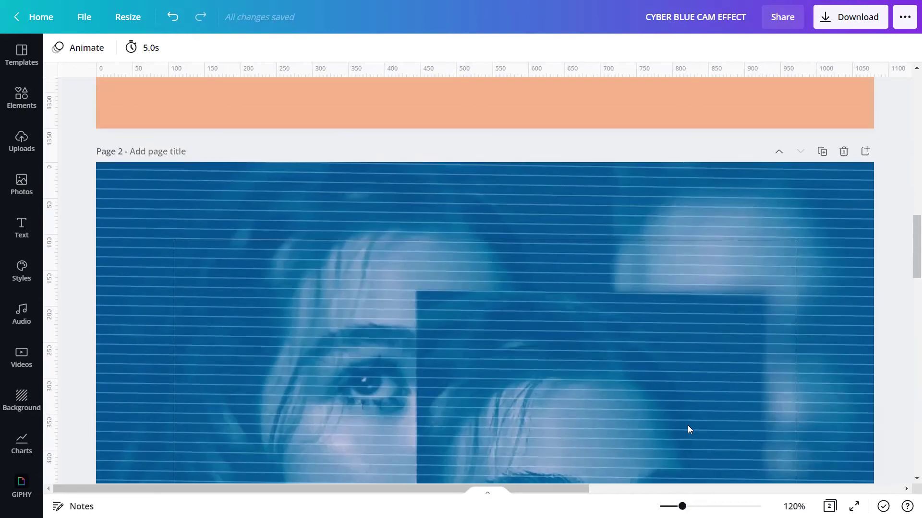
scroll(688, 427, "down", 15)
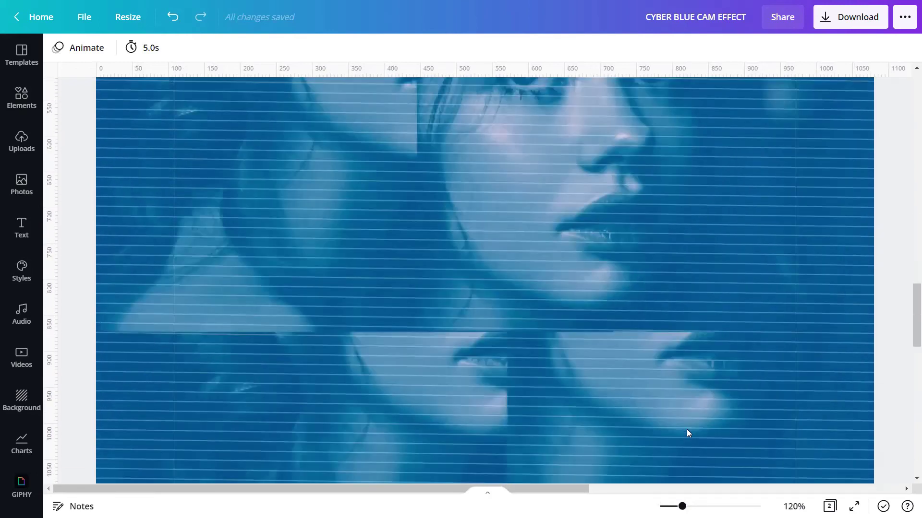
scroll(686, 430, "down", 3)
scroll(686, 430, "down", 3)
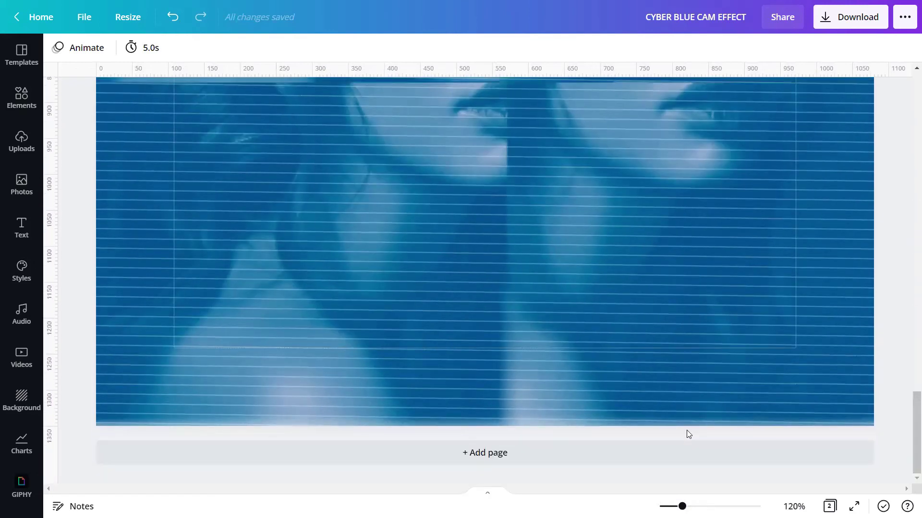
scroll(686, 430, "up", 15)
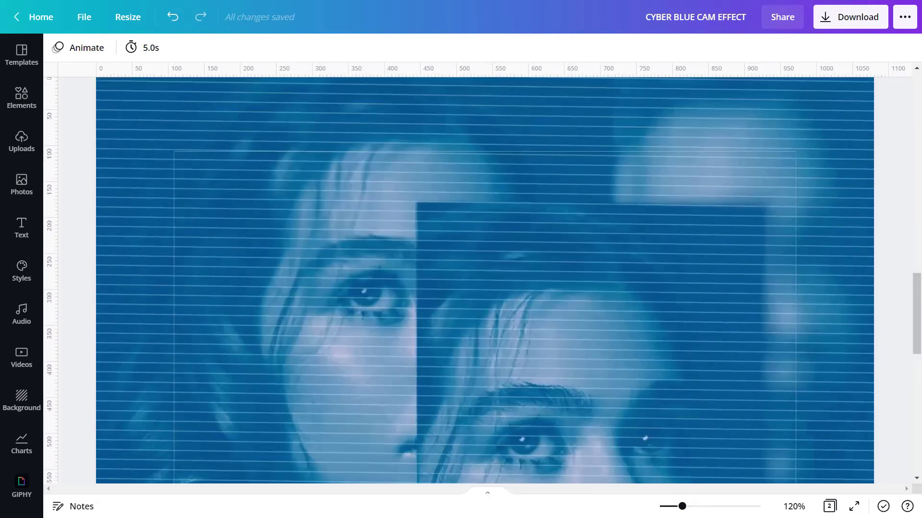
Step: Zoom out and scroll to review the striped collage on page 2 in full
left_click_drag(681, 506, 674, 507)
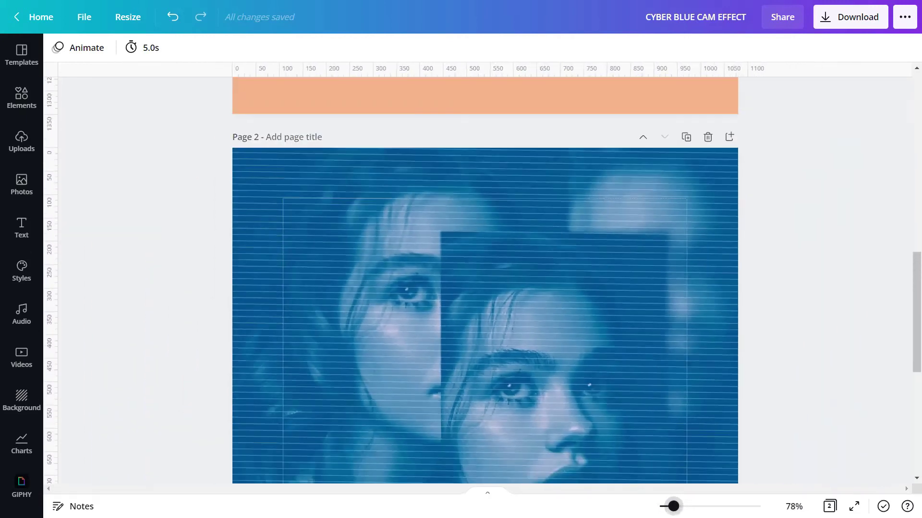
left_click_drag(914, 321, 915, 342)
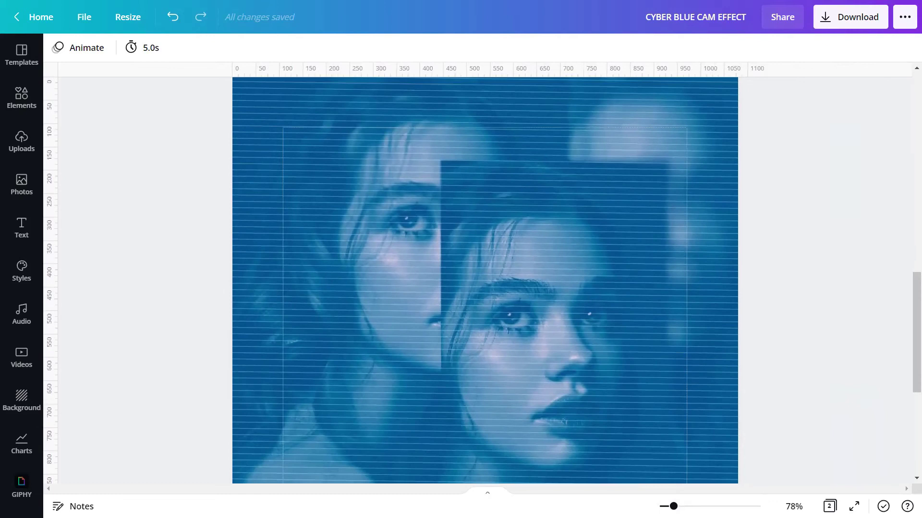
left_click_drag(673, 507, 668, 507)
left_click_drag(907, 364, 907, 385)
left_click_drag(668, 506, 667, 506)
left_click_drag(912, 380, 911, 384)
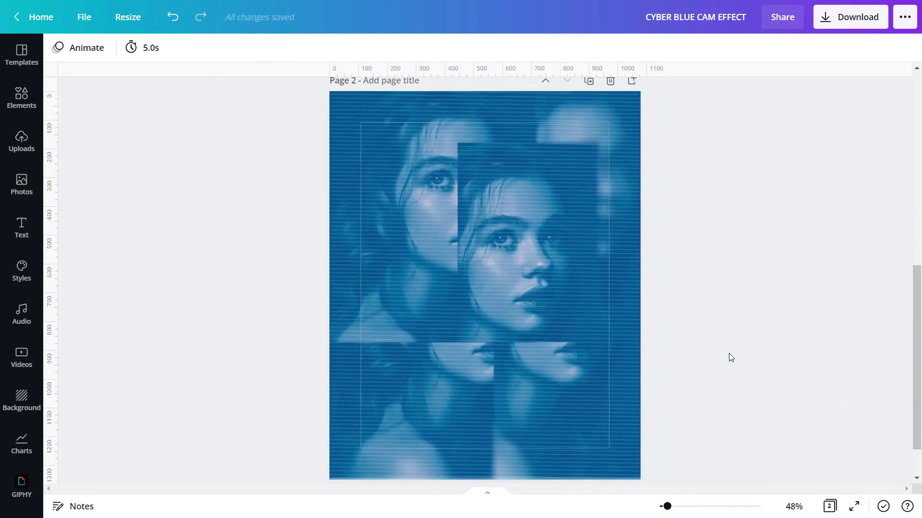
scroll(730, 358, "down", 2)
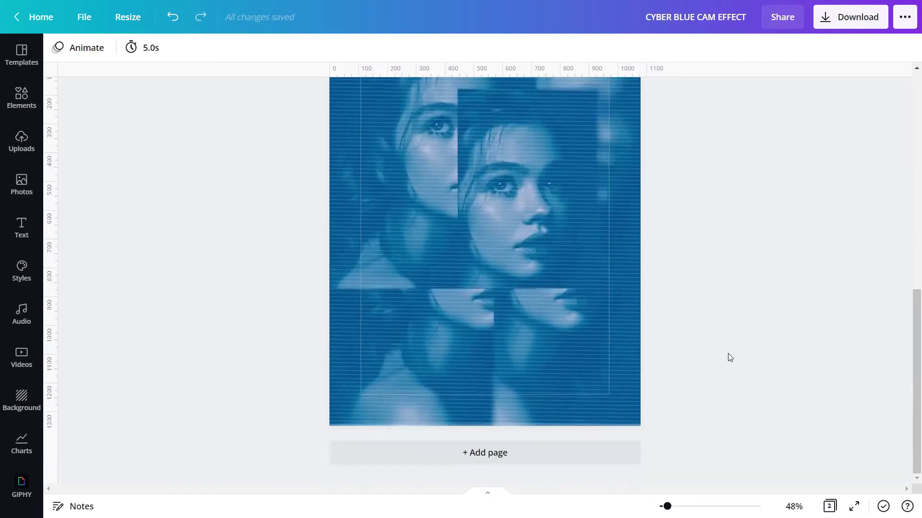
scroll(729, 357, "up", 4)
scroll(729, 357, "down", 2)
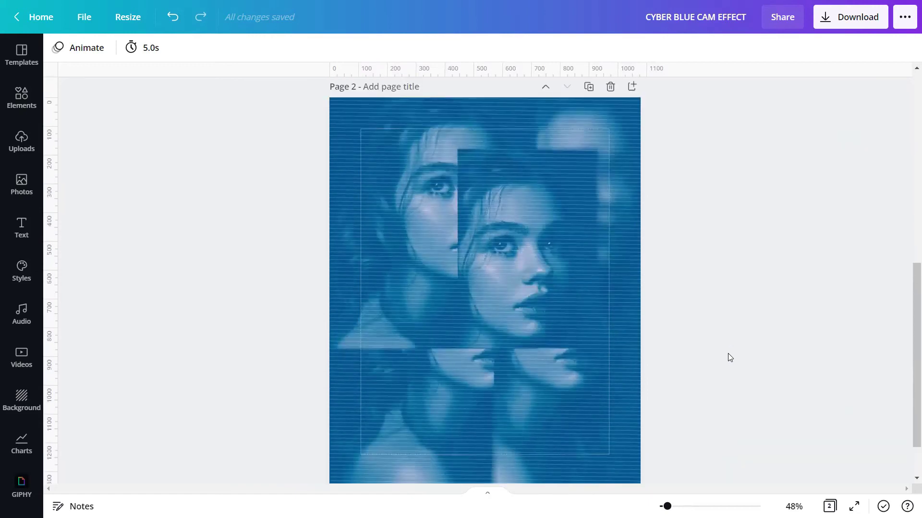
Step: Add a new page after page 2 and fill it with the second Photo Colors dark blue
scroll(730, 357, "down", 3)
left_click(594, 454)
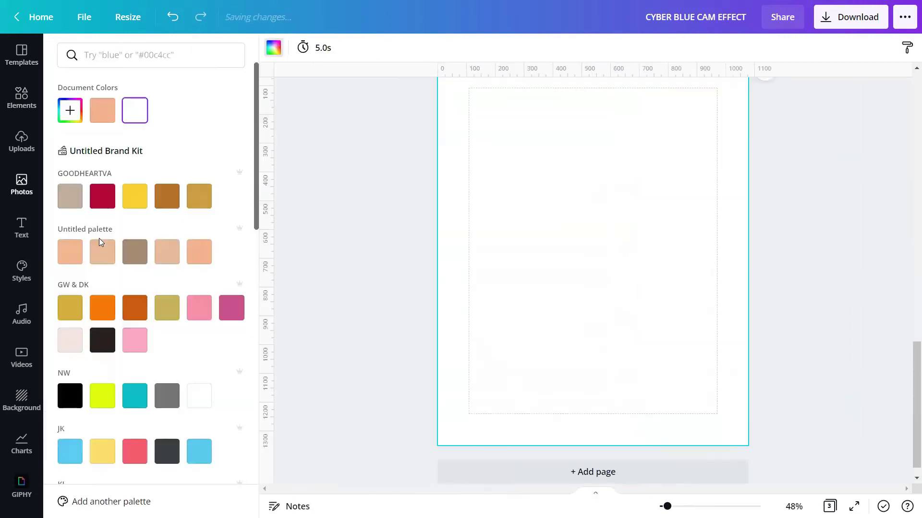
scroll(99, 240, "down", 12)
left_click(102, 304)
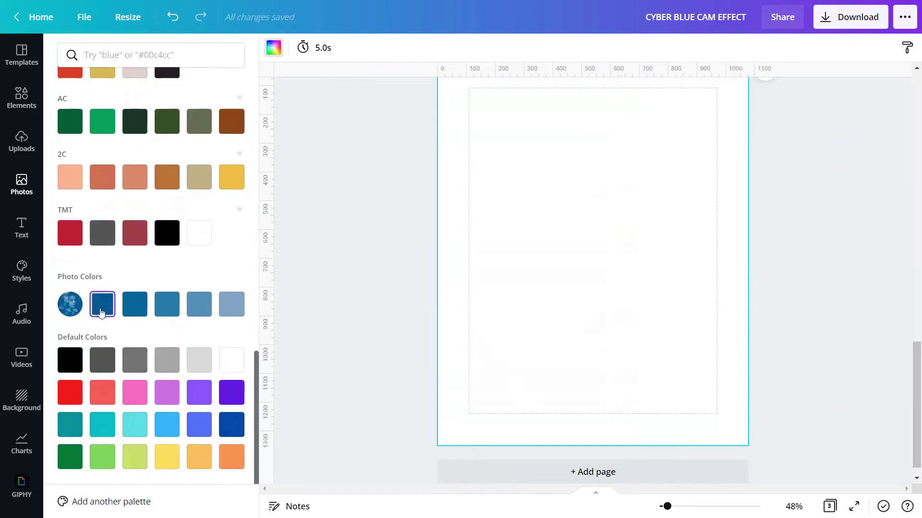
left_click(399, 265)
scroll(907, 372, "up", 2)
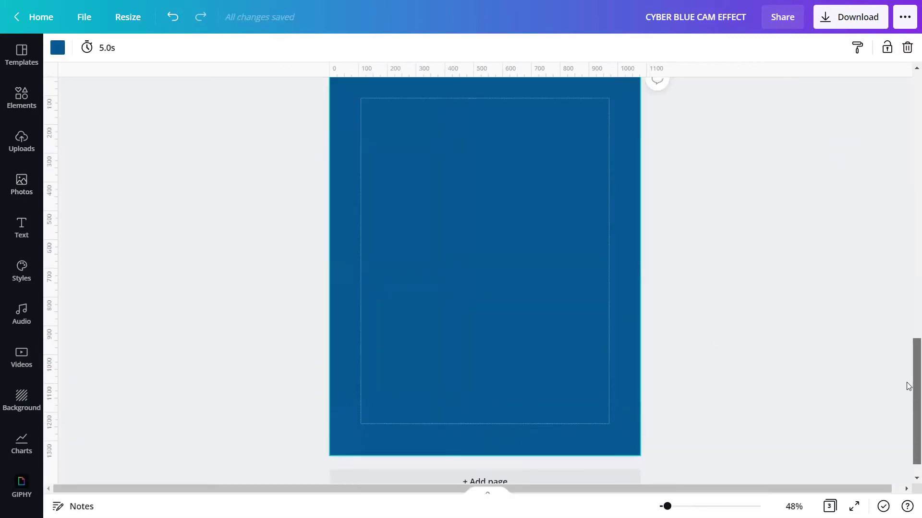
left_click(499, 334)
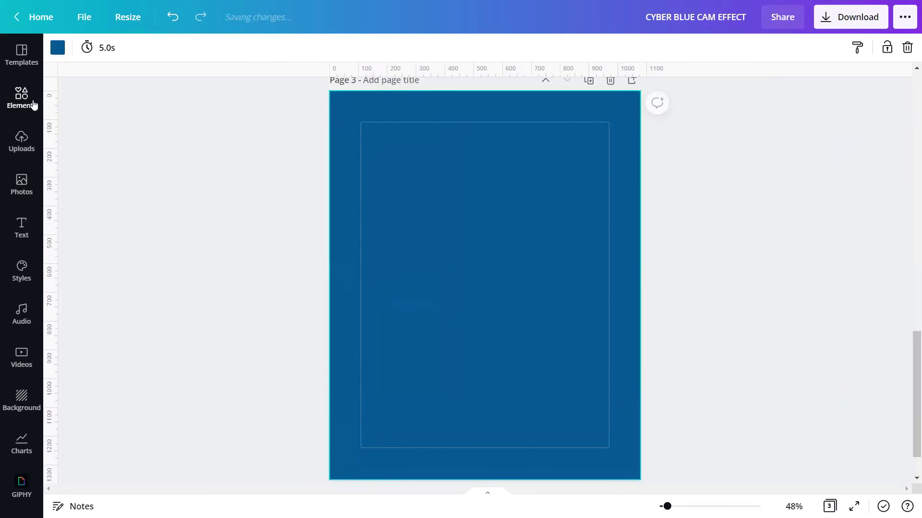
Step: Search elements for 'Sq' and add the Square Border graphic to page 3
left_click(31, 99)
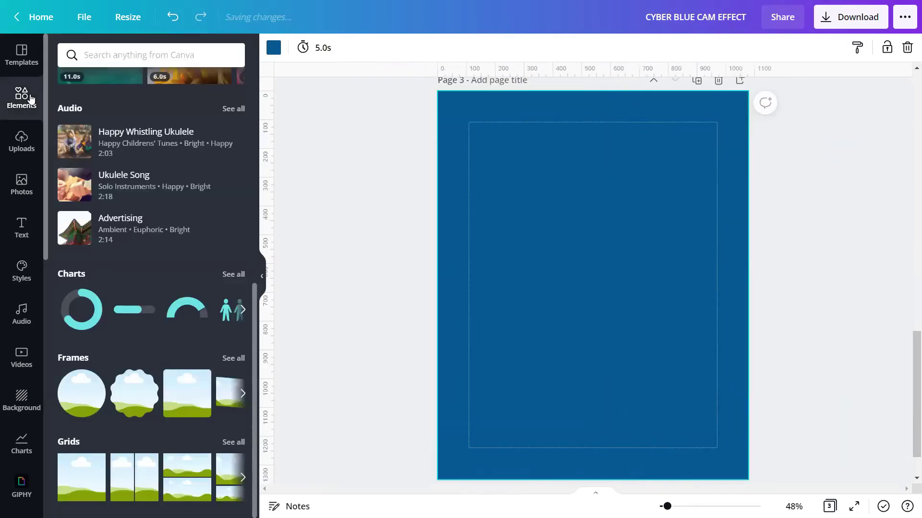
left_click(97, 52)
type("Square")
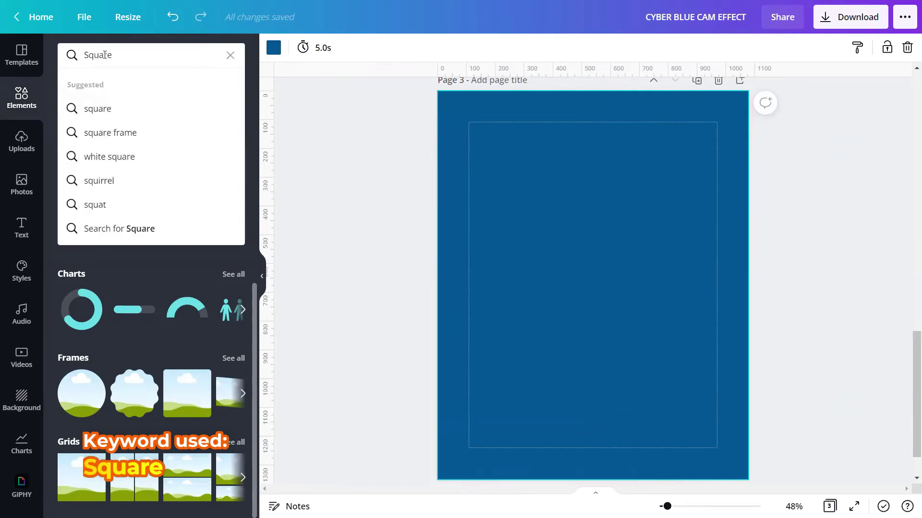
key("Return")
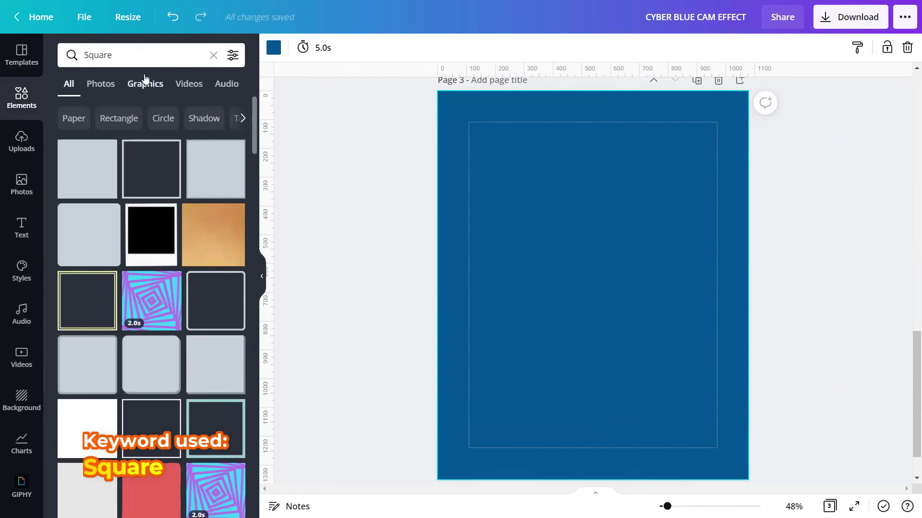
left_click(171, 150)
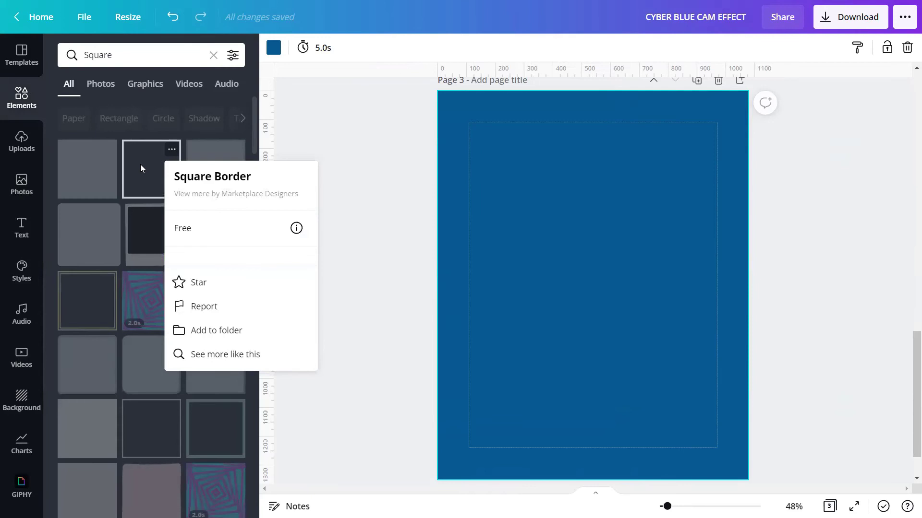
left_click(141, 169)
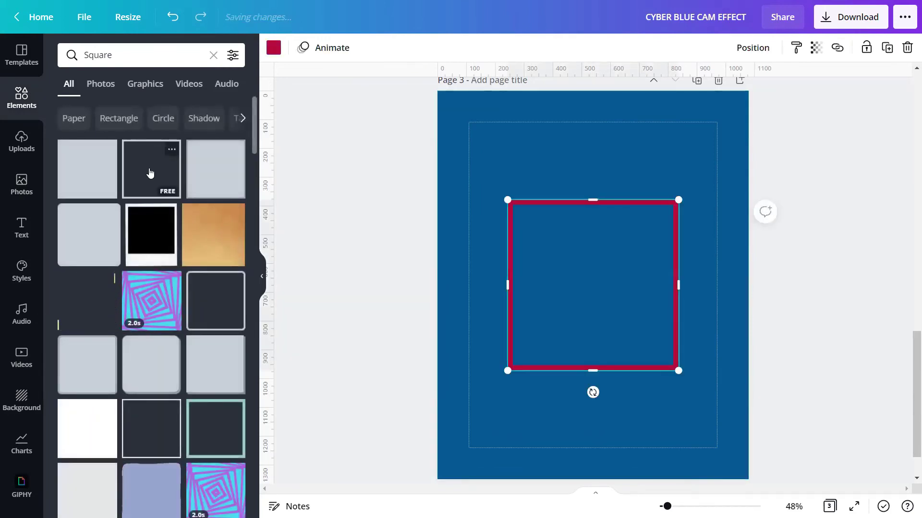
left_click(262, 276)
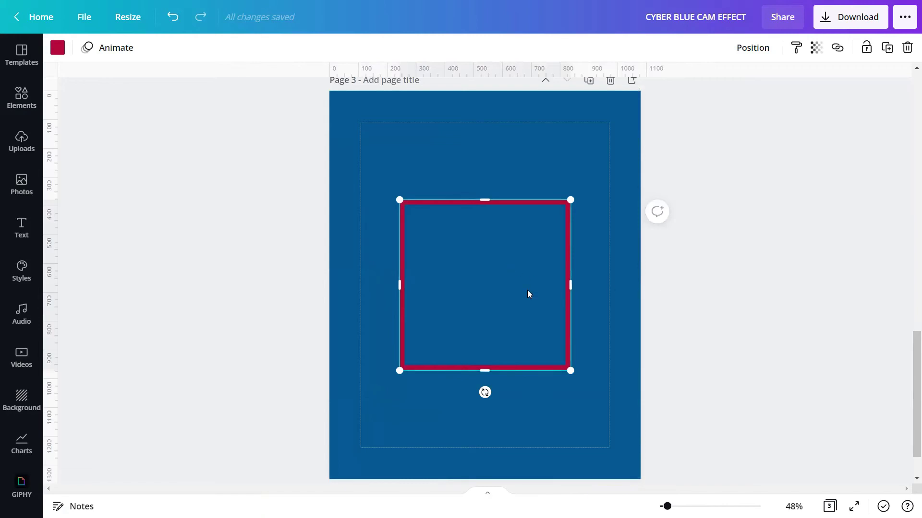
Step: Resize the square border to about 215 × 216 so its sides match
left_click_drag(572, 373, 449, 262)
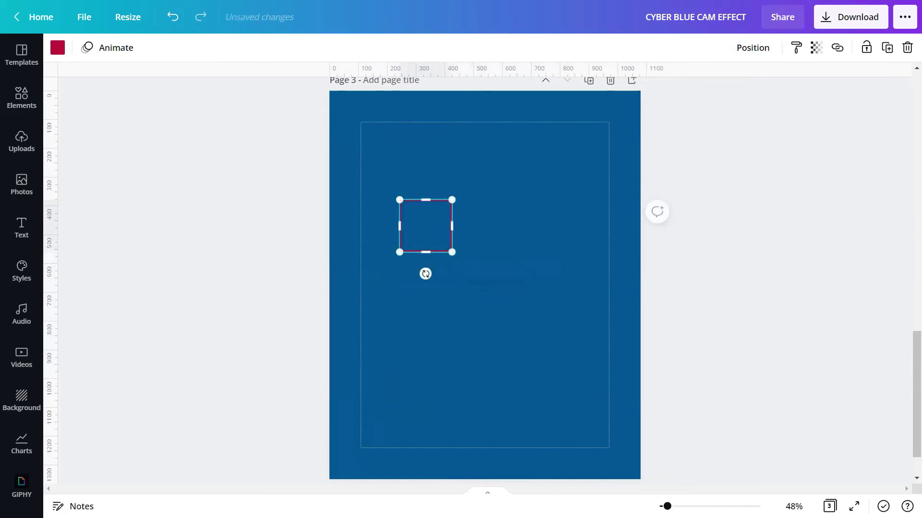
scroll(431, 302, "up", 5, "ctrl")
mouse_move(367, 220)
left_mouse_down()
mouse_move(366, 247)
mouse_move(366, 238)
left_mouse_up()
left_click_drag(367, 238, 366, 245)
left_click_drag(419, 188, 437, 190)
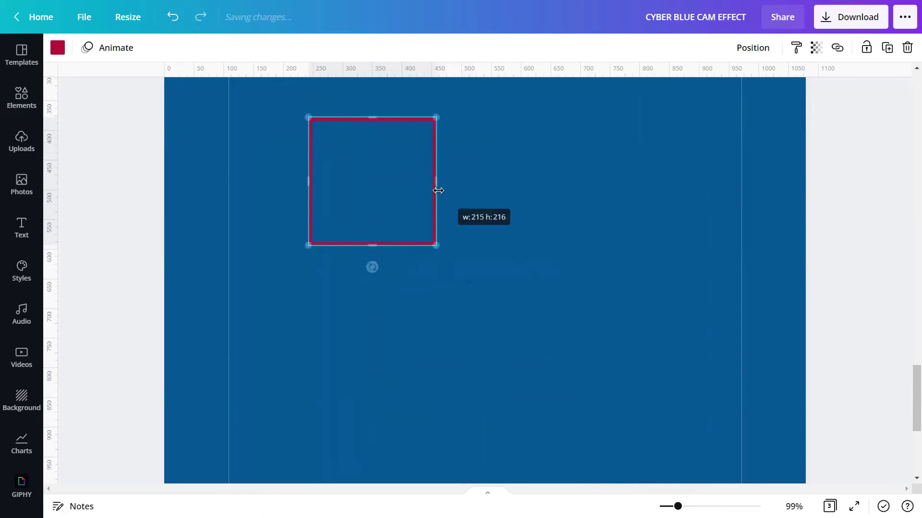
left_click(537, 232)
scroll(532, 254, "up", 2)
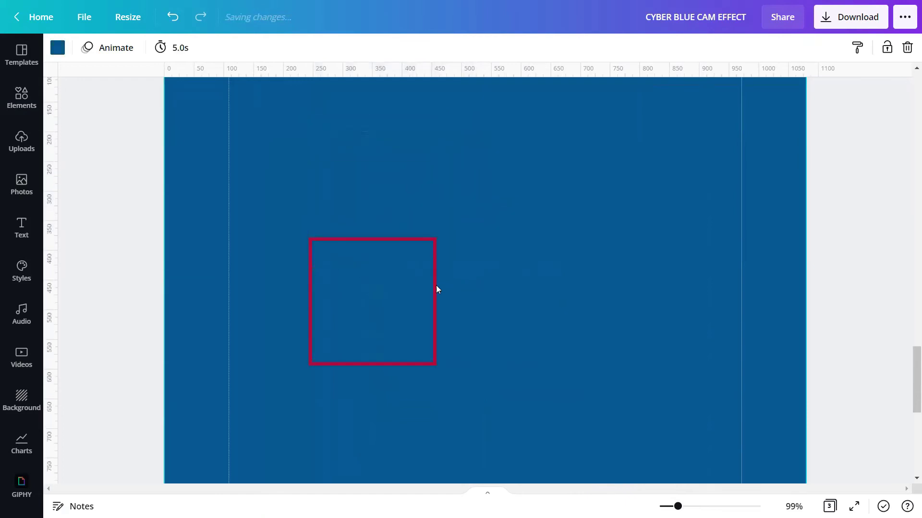
left_click(398, 289)
left_click(57, 47)
scroll(258, 162, "down", 1)
left_click_drag(257, 162, 259, 407)
Step: Recolour the square border from crimson to yellow
left_click(160, 451)
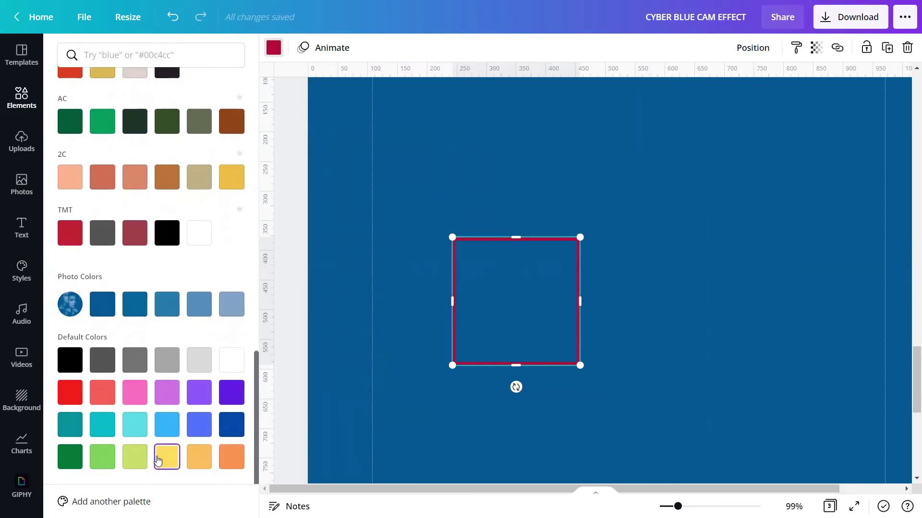
key("Escape")
left_click(665, 215)
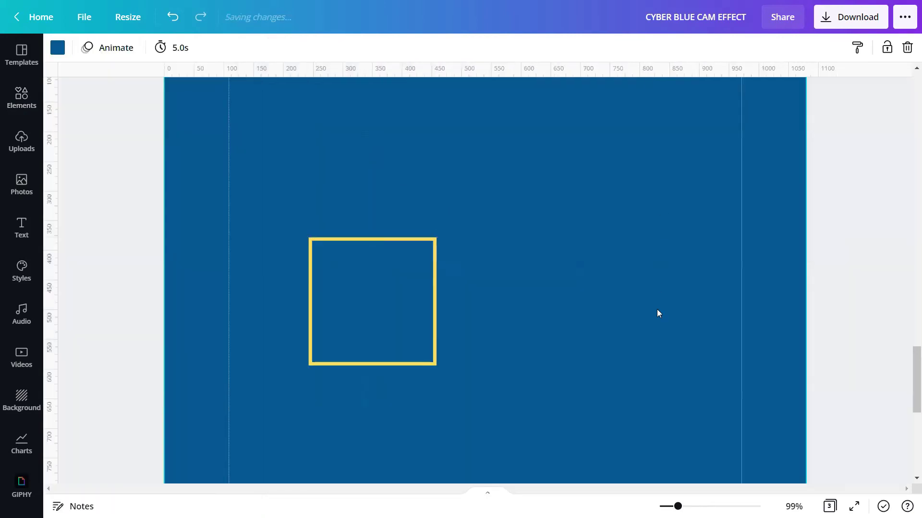
Step: Centre the yellow square horizontally on page 3
key("ctrl+minus")
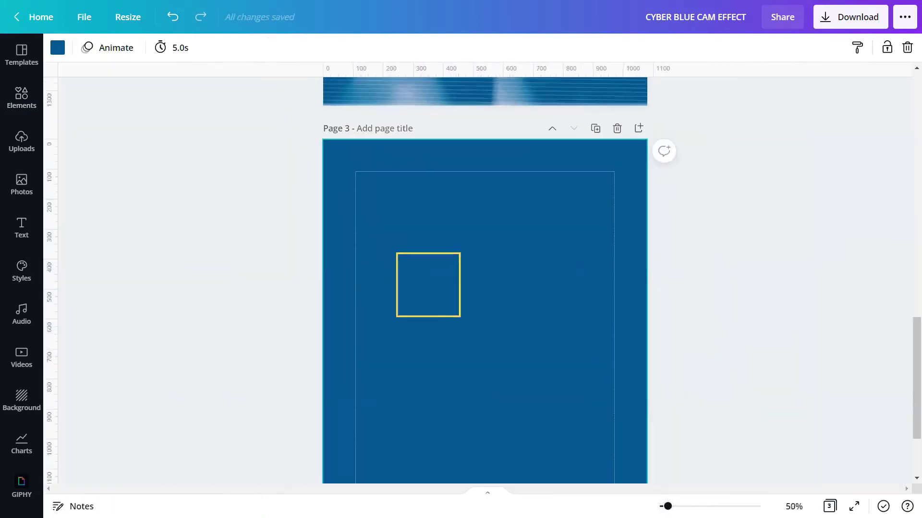
left_click_drag(907, 356, 907, 374)
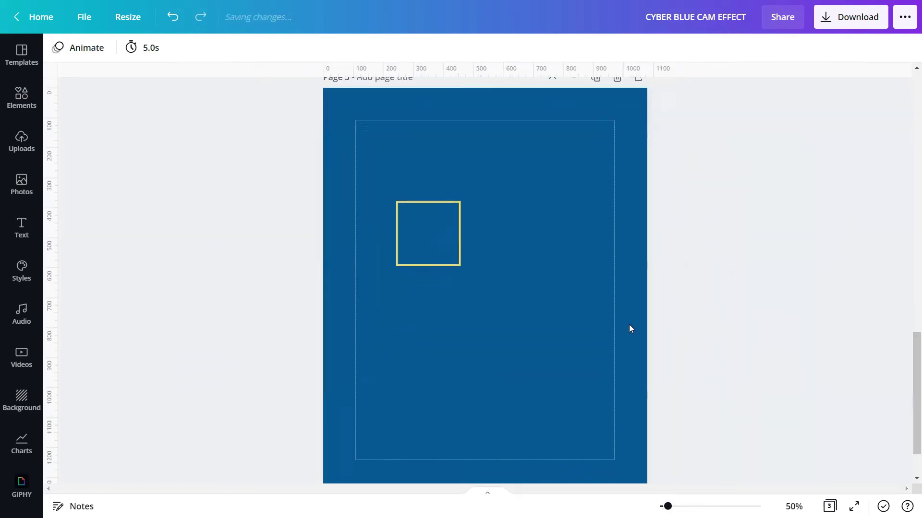
left_click_drag(430, 244, 487, 234)
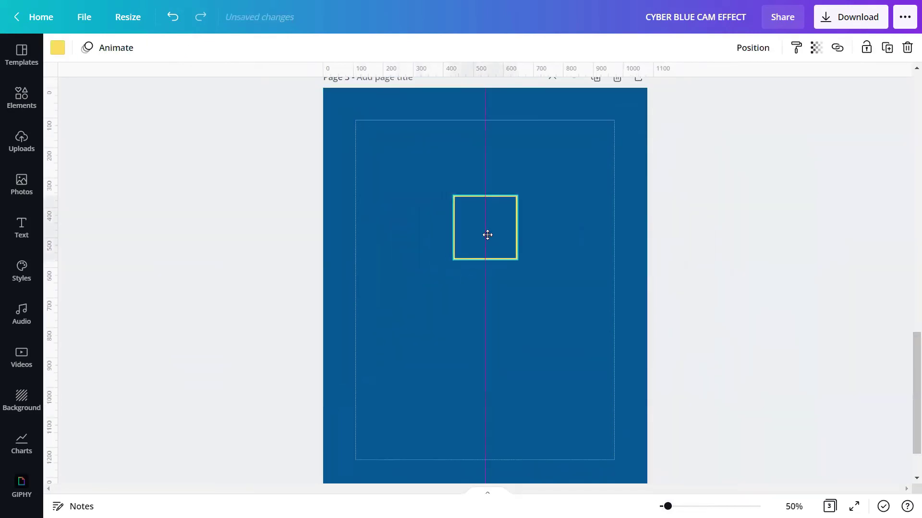
left_click(516, 347)
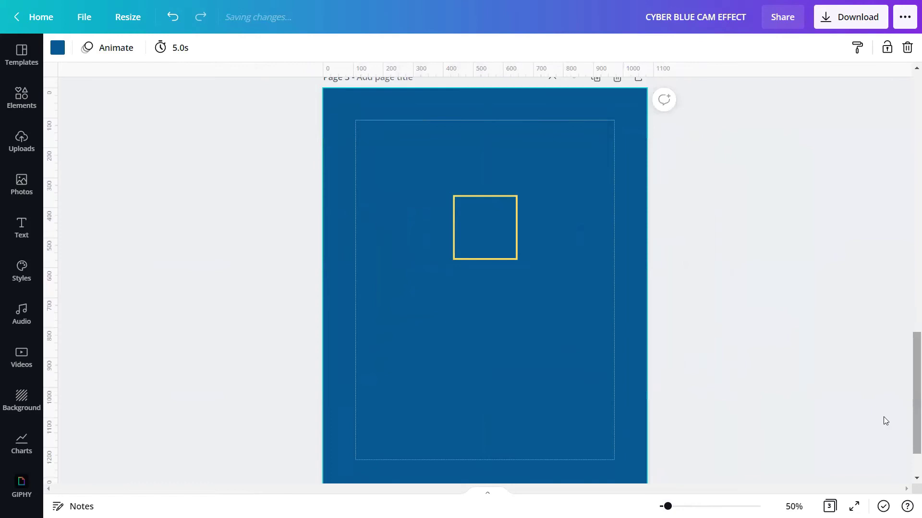
scroll(672, 480, "up", 3)
scroll(664, 389, "up", 2)
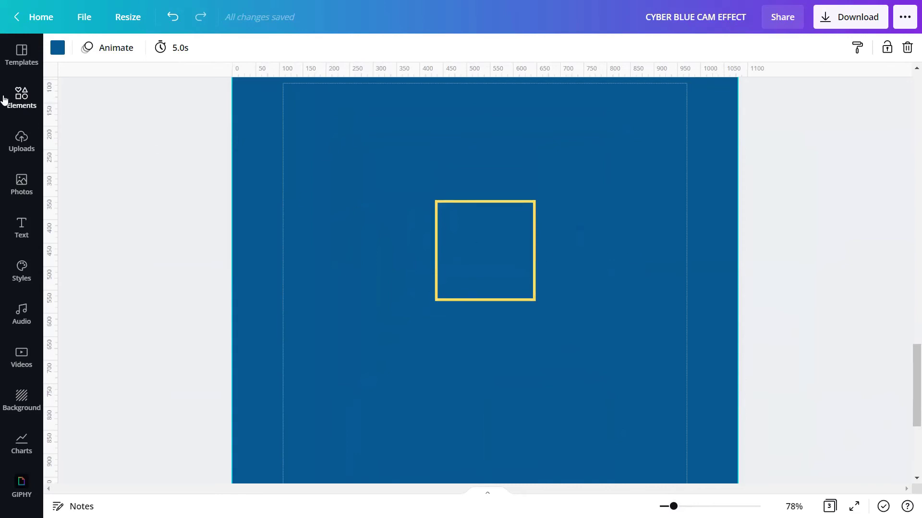
Step: Search elements for 'Line' and add a round-ended line to page 3
left_click(4, 99)
left_click(121, 53)
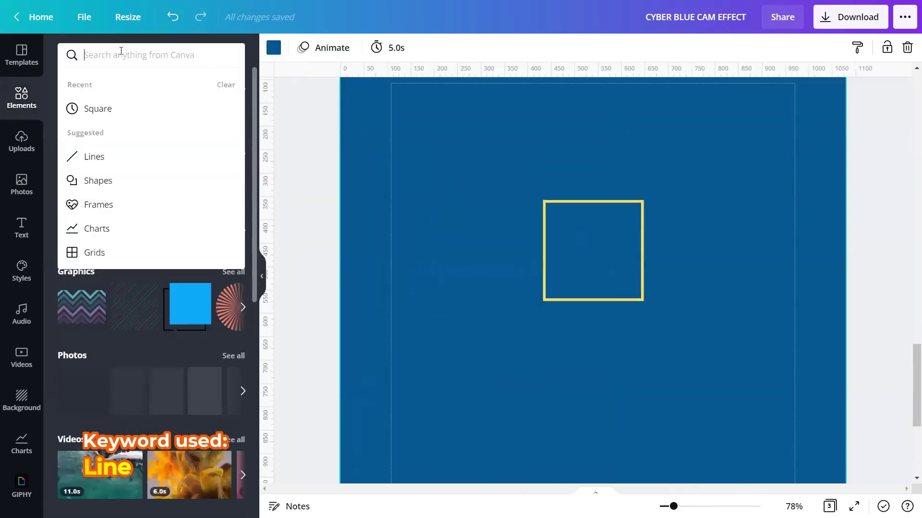
type("Line")
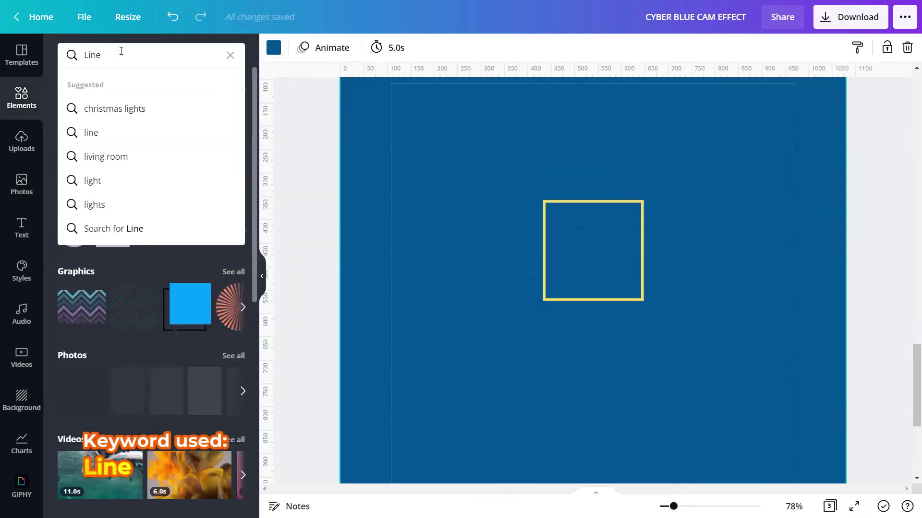
key("Return")
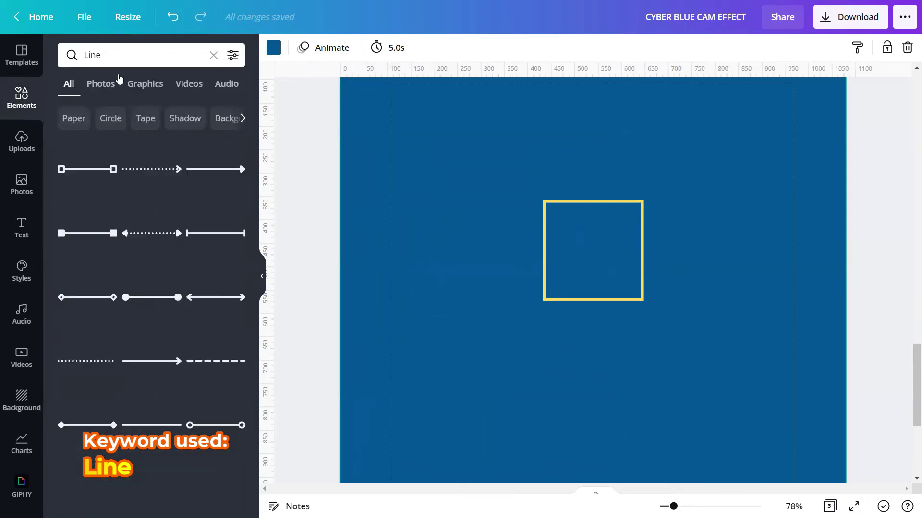
left_click(142, 426)
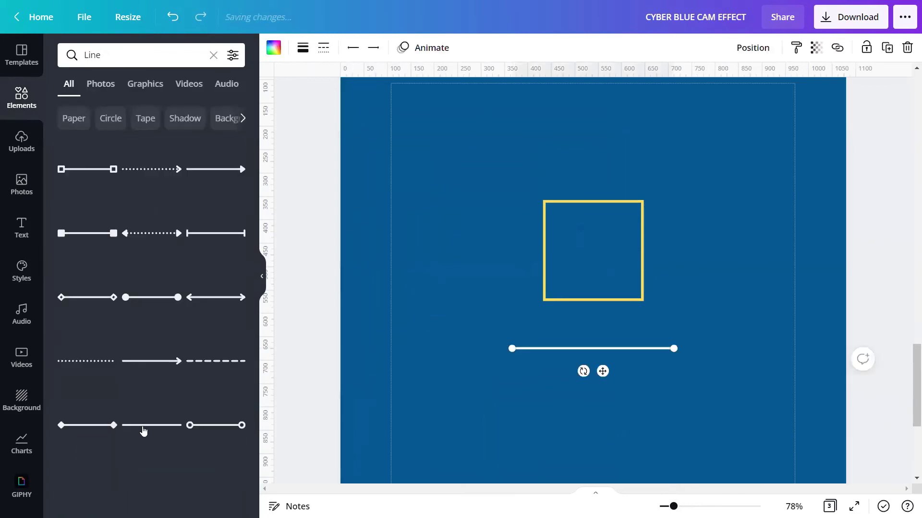
left_click(265, 288)
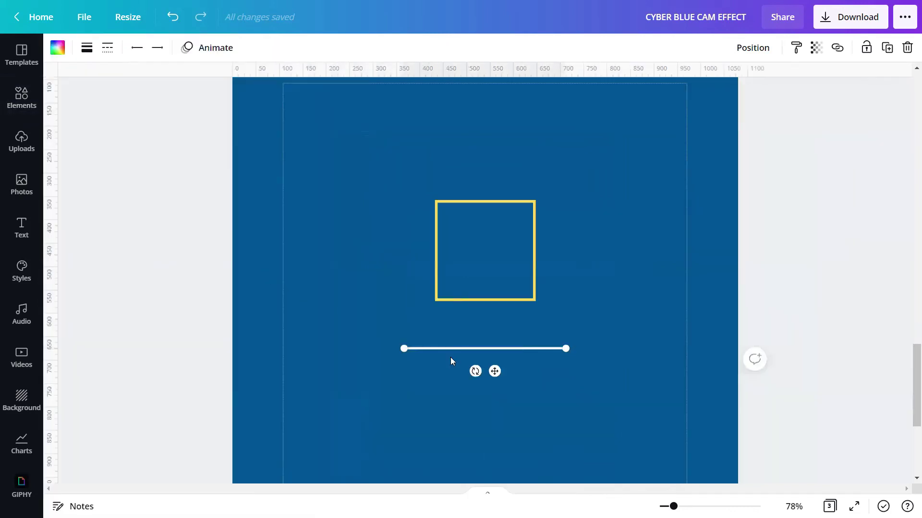
Step: Give the white line weight 3 and shorten it to about 34 inside the yellow square
scroll(664, 398, "up", 5)
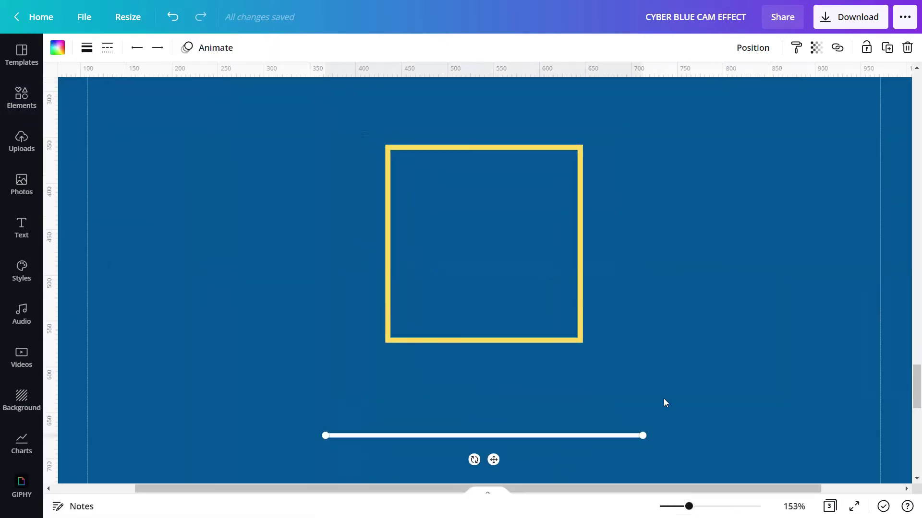
scroll(646, 345, "down", 2)
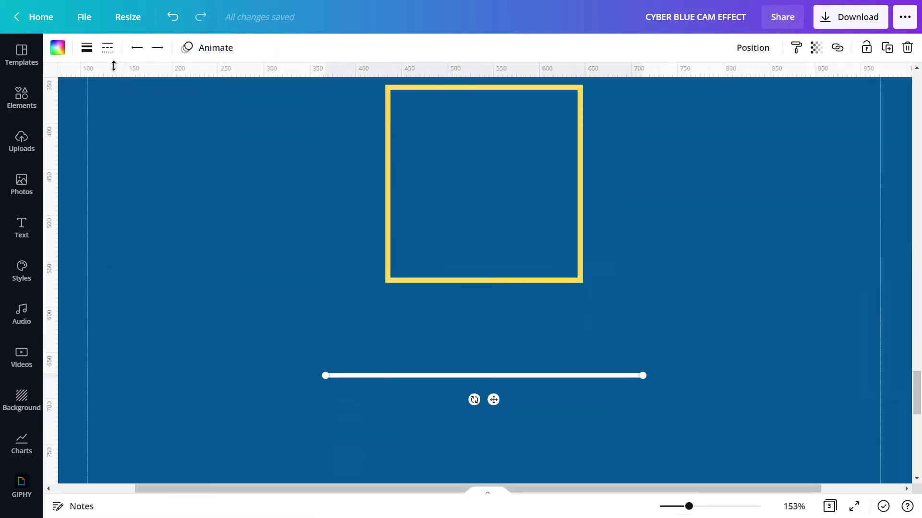
left_click(86, 47)
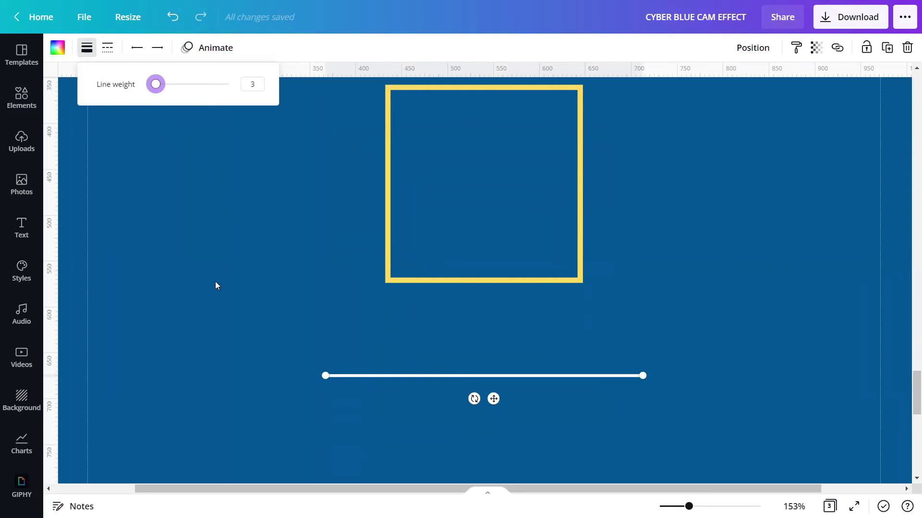
left_click_drag(323, 375, 437, 167)
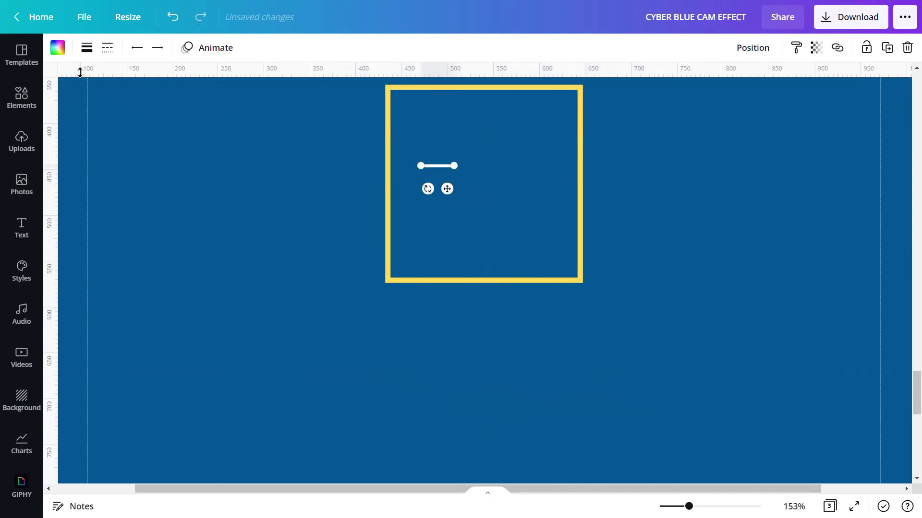
Step: Colour the short line yellow
left_click(63, 57)
scroll(115, 169, "down", 10)
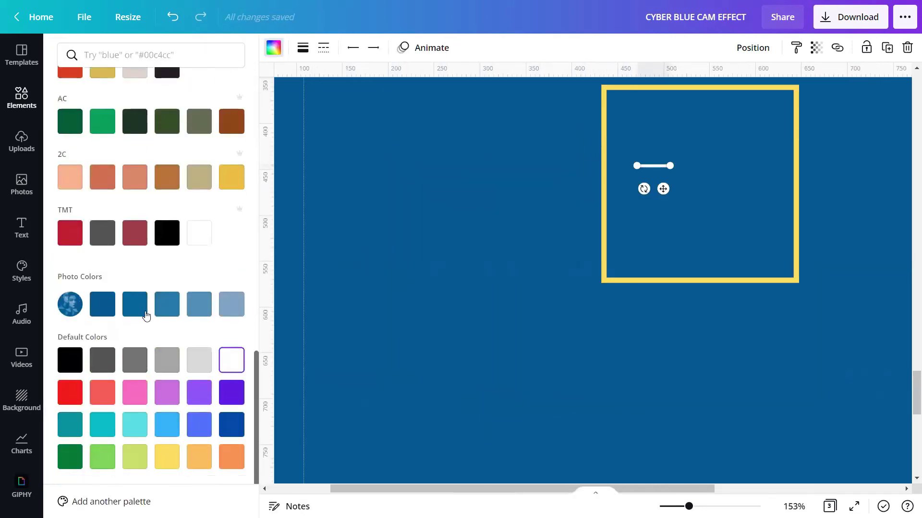
left_click(171, 465)
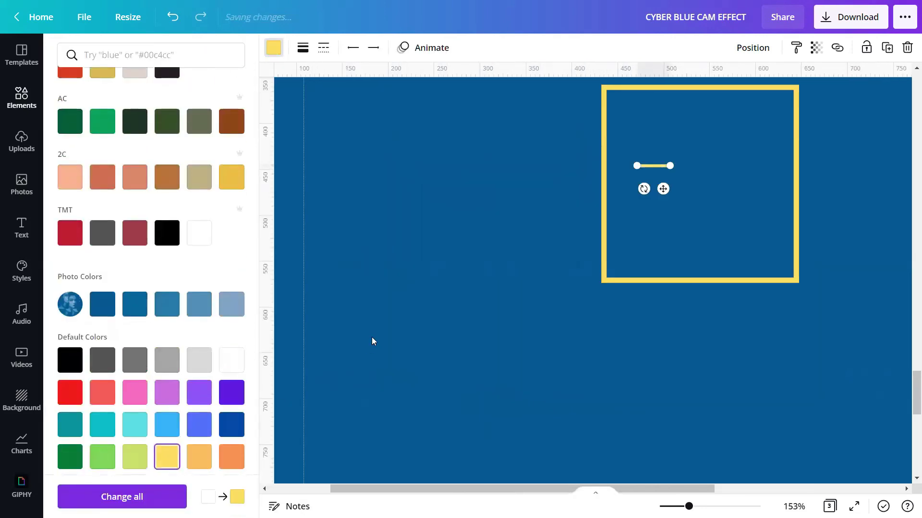
key("Escape")
left_click(388, 310)
Step: Place the yellow tick mid-height on the square's left edge and duplicate it for the right edge
left_click_drag(689, 507, 702, 506)
scroll(574, 396, "up", 3)
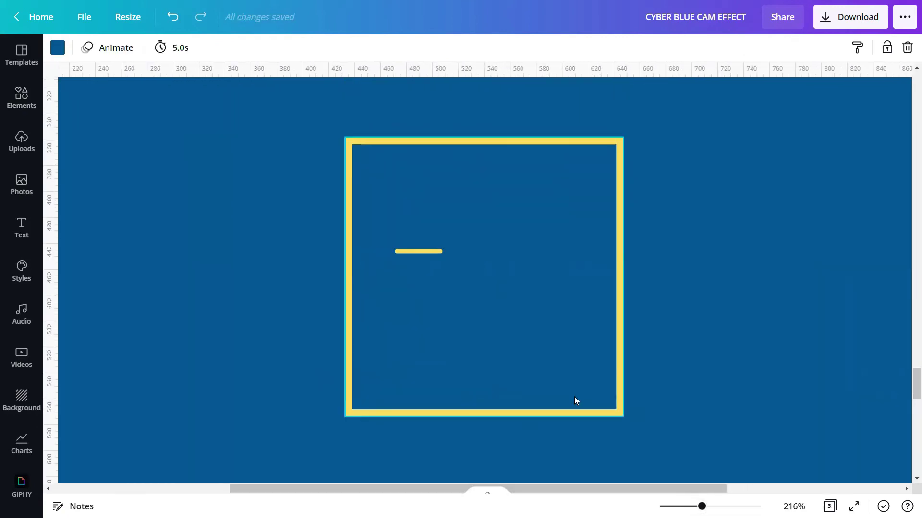
left_click(420, 260)
left_click_drag(426, 285, 605, 297)
left_click(887, 49)
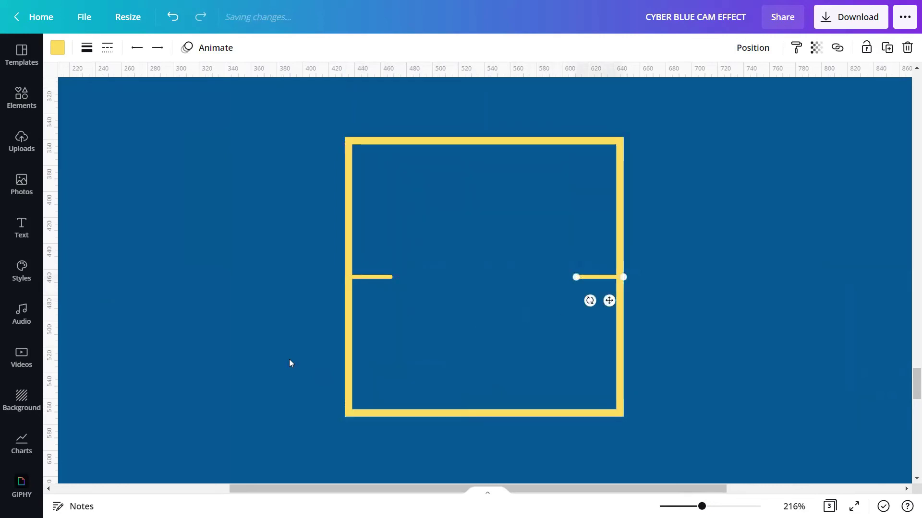
Step: Duplicate both ticks, rotate the copies 90° and centre them for the top and bottom
left_click(370, 281, "shift")
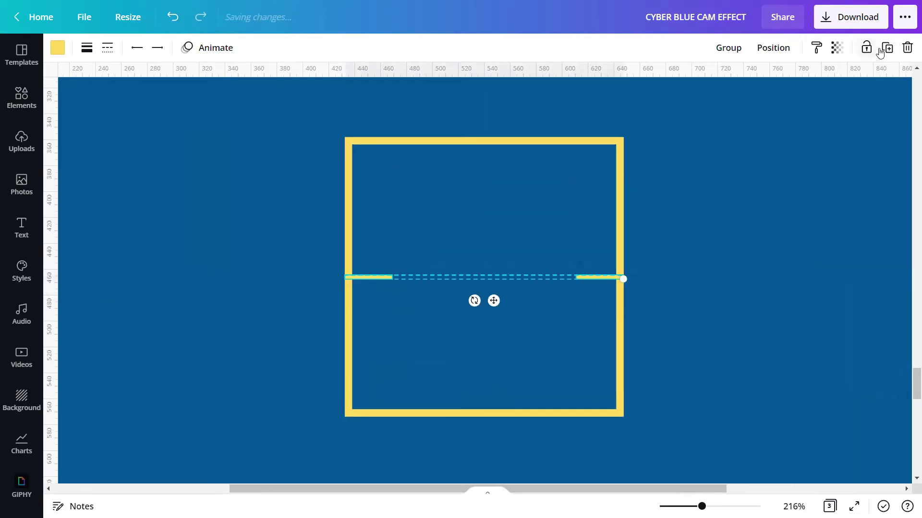
left_click(886, 48)
left_click_drag(501, 325, 414, 295)
left_click_drag(478, 313, 460, 284)
Step: Nudge the top vertical tick down inside the square's edge
left_click(664, 331)
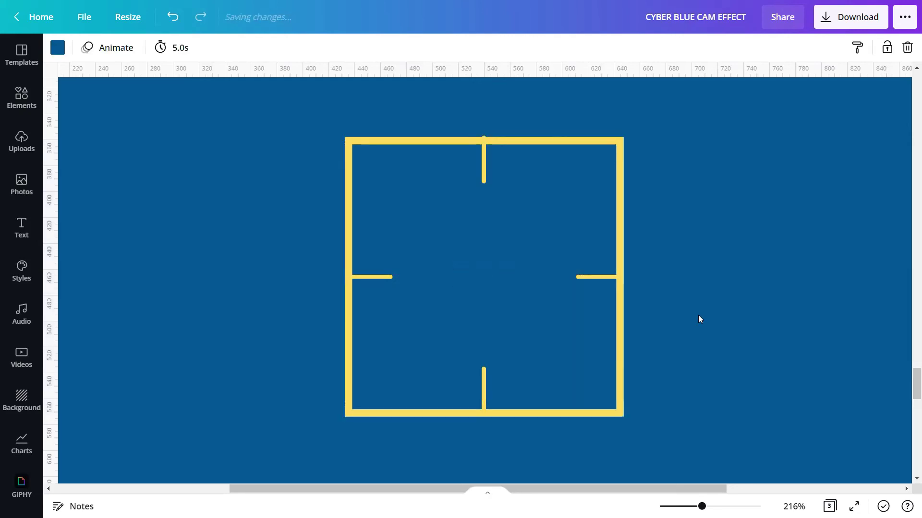
left_click(484, 168)
left_click_drag(483, 168, 484, 167)
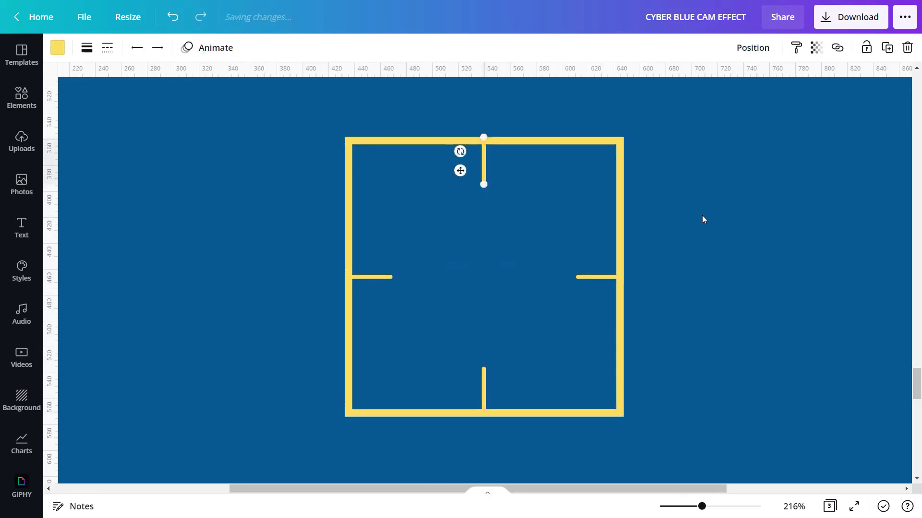
left_click(703, 218)
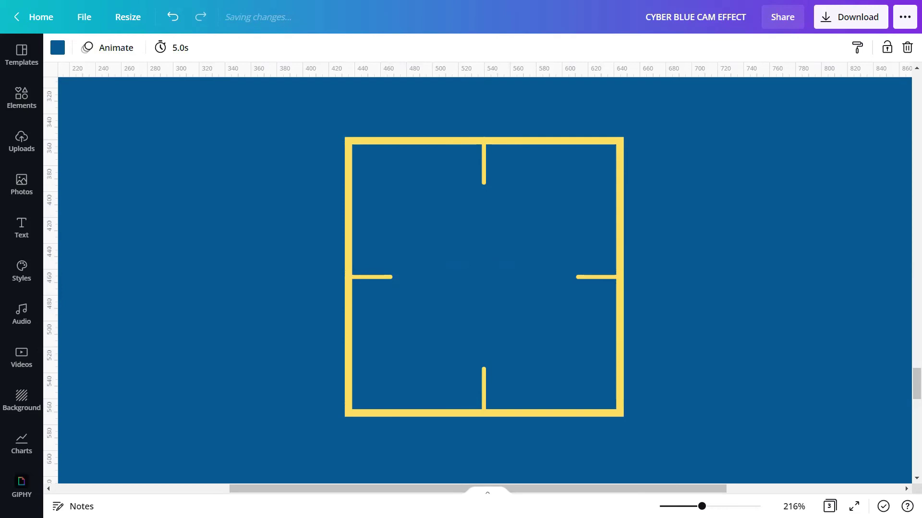
scroll(484, 277, "down", 6)
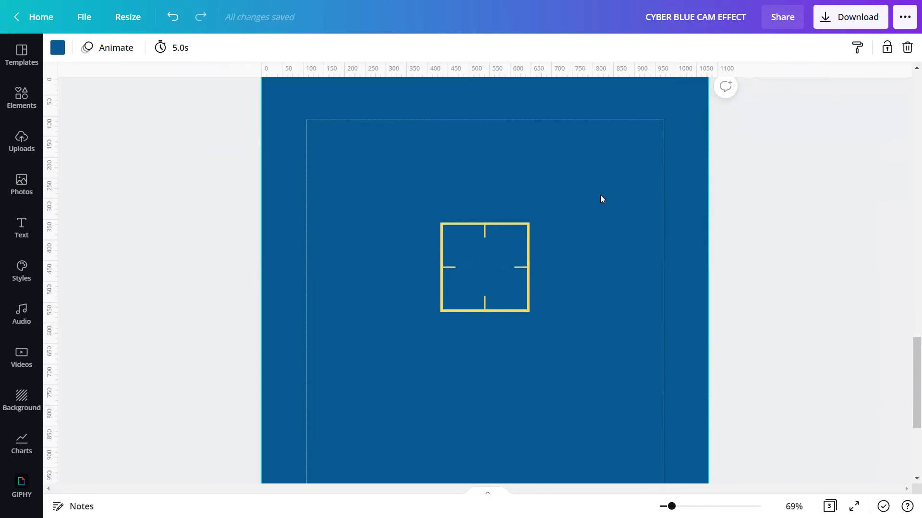
Step: Group the yellow square and four ticks into one viewfinder and copy it
left_click_drag(600, 194, 357, 370)
left_click(725, 50)
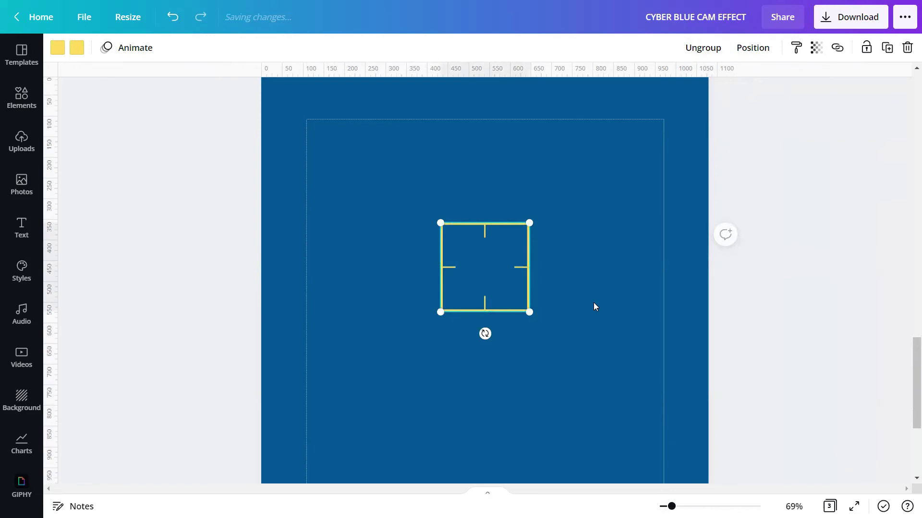
left_click(594, 305)
left_click(481, 258)
right_click(481, 257)
left_click(494, 253)
Step: Paste the viewfinder onto the portrait on Page 2
scroll(684, 337, "up", 10)
scroll(623, 303, "up", 3)
left_click(599, 279)
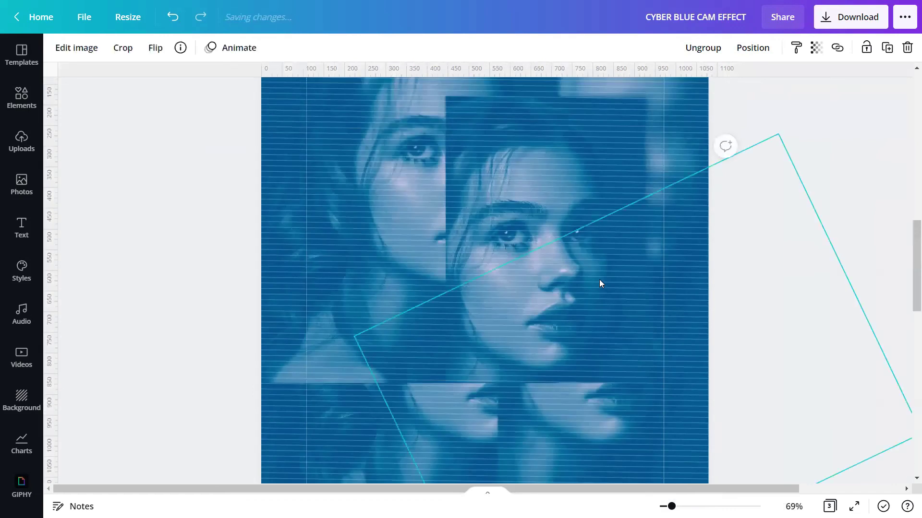
key("ctrl+v")
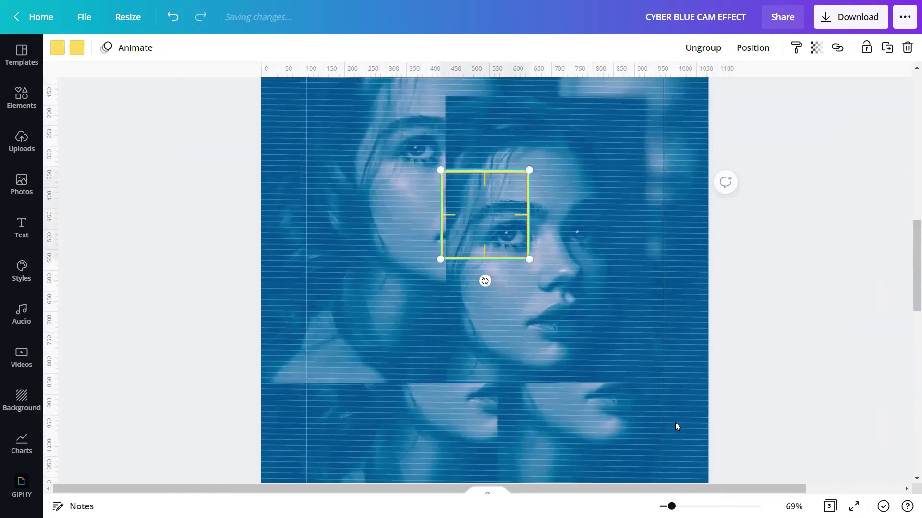
scroll(675, 427, "down", 2)
scroll(621, 332, "up", 3)
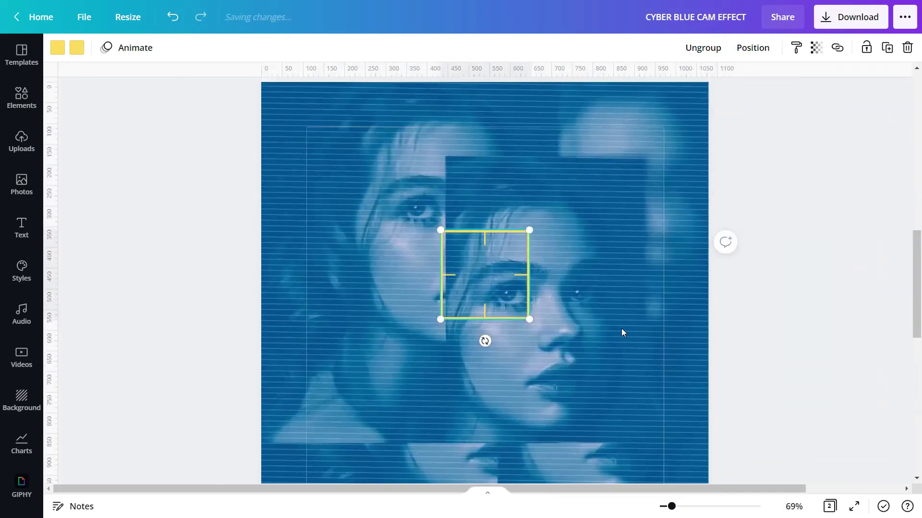
Step: Position the viewfinder over the front portrait's eye and zoom out to see the page
left_click_drag(499, 296, 524, 322)
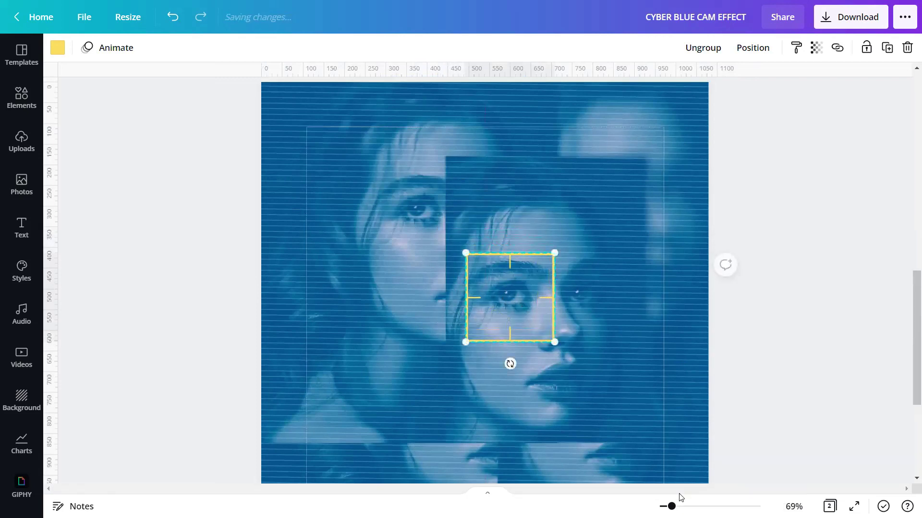
scroll(510, 364, "down", 2, "ctrl")
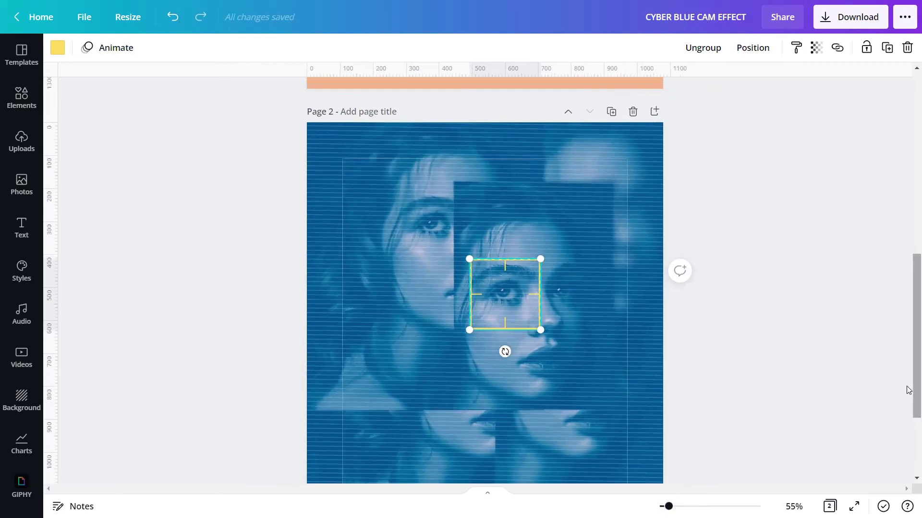
scroll(909, 383, "down", 1)
left_click(907, 387)
left_click_drag(669, 507, 666, 506)
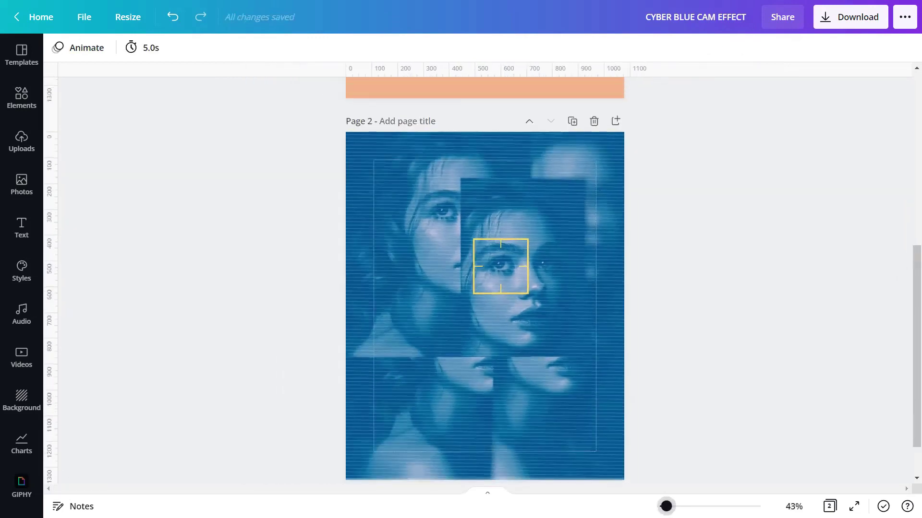
scroll(907, 409, "down", 1)
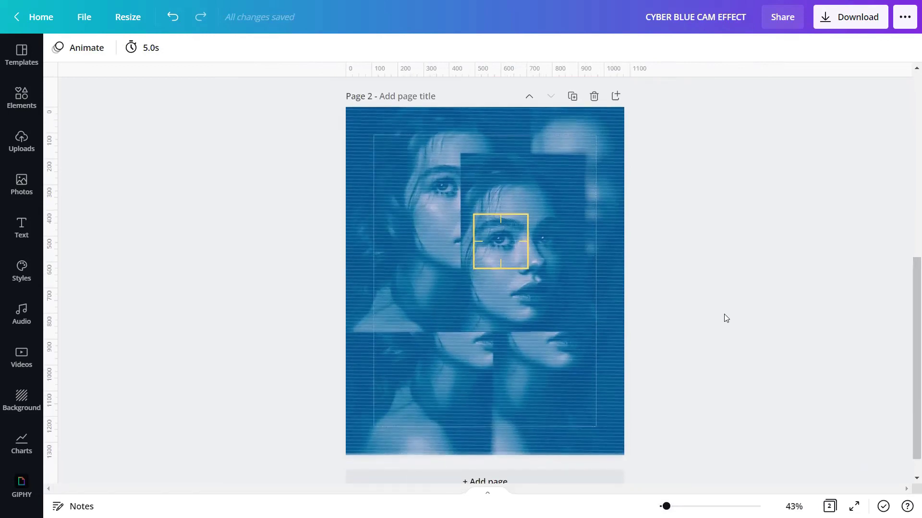
Step: Preview Page 2 in full-screen presentation mode
left_click(854, 507)
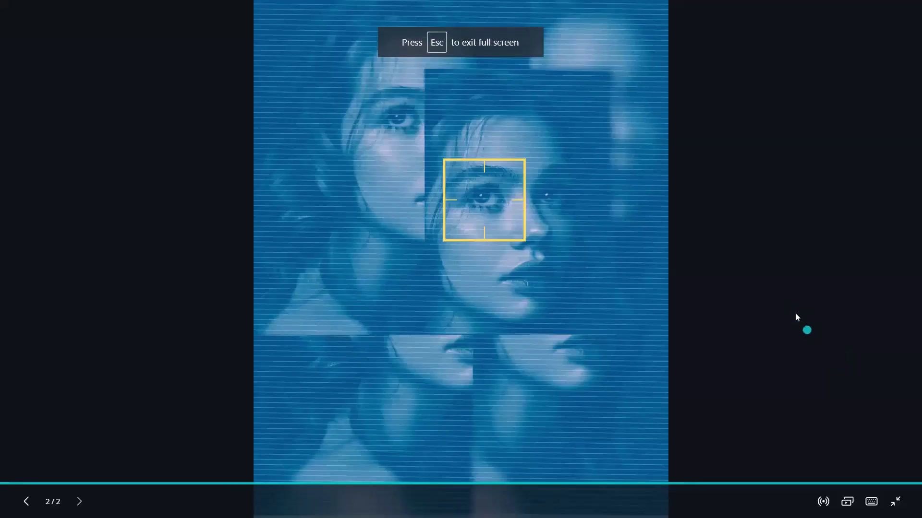